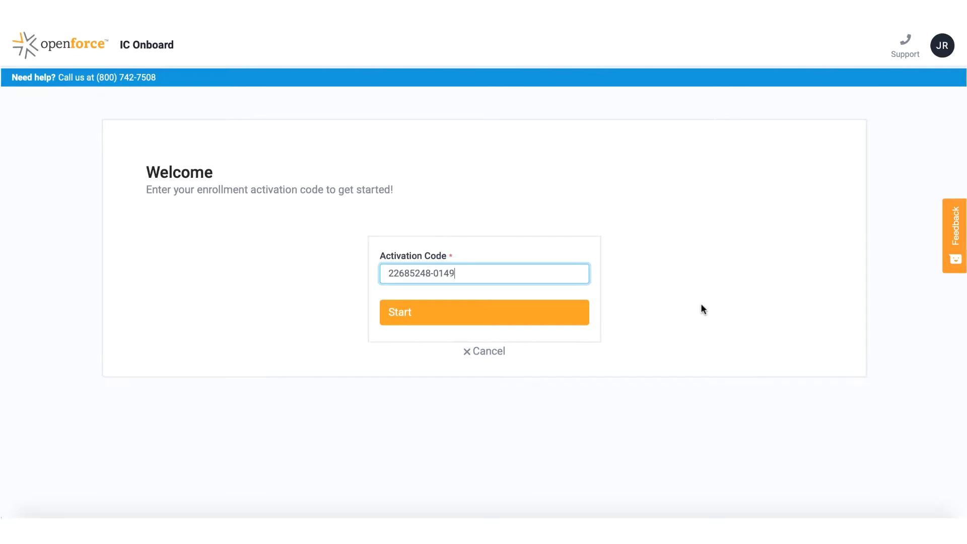
# Submit the activation code and begin the Contractor Enrollment_Negotiated Rates enrollment
pyautogui.click(545, 319)
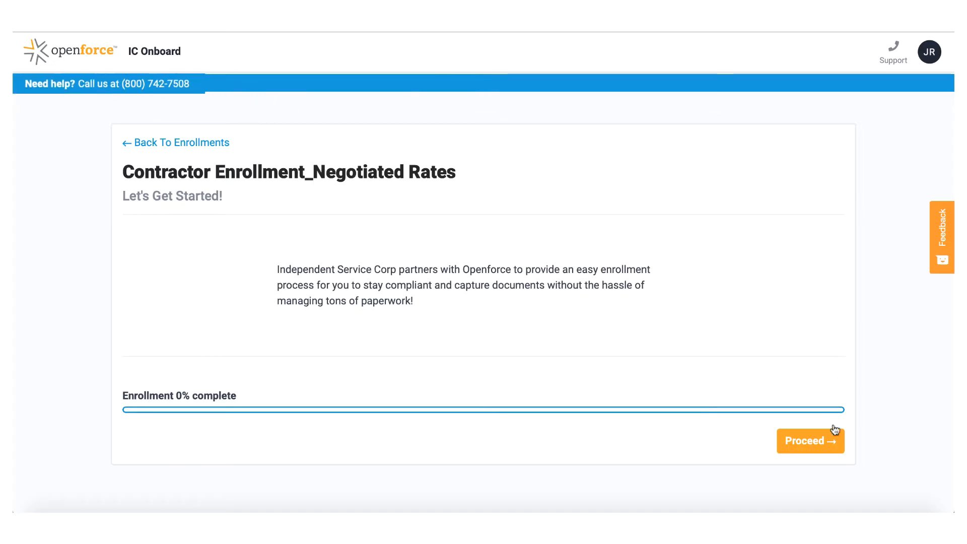
pyautogui.click(824, 442)
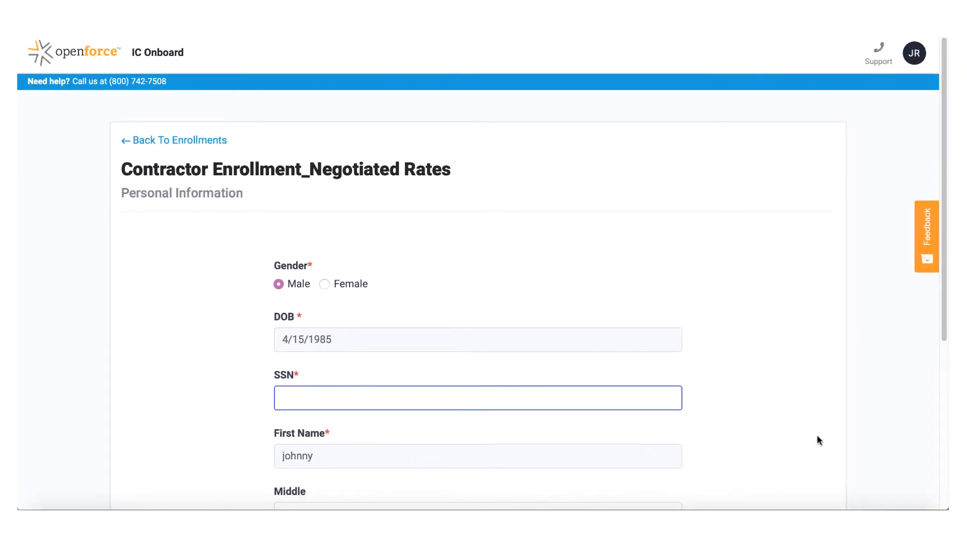
# Enter the contractor's Social Security number in the Personal Information step
pyautogui.scroll(-2, 819, 440)
pyautogui.scroll(-3, 818, 440)
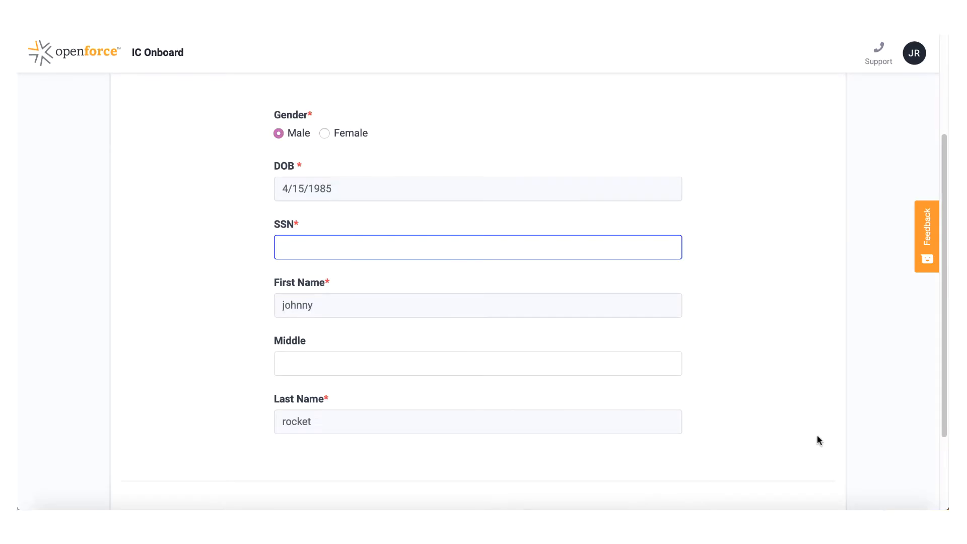
pyautogui.click(663, 253)
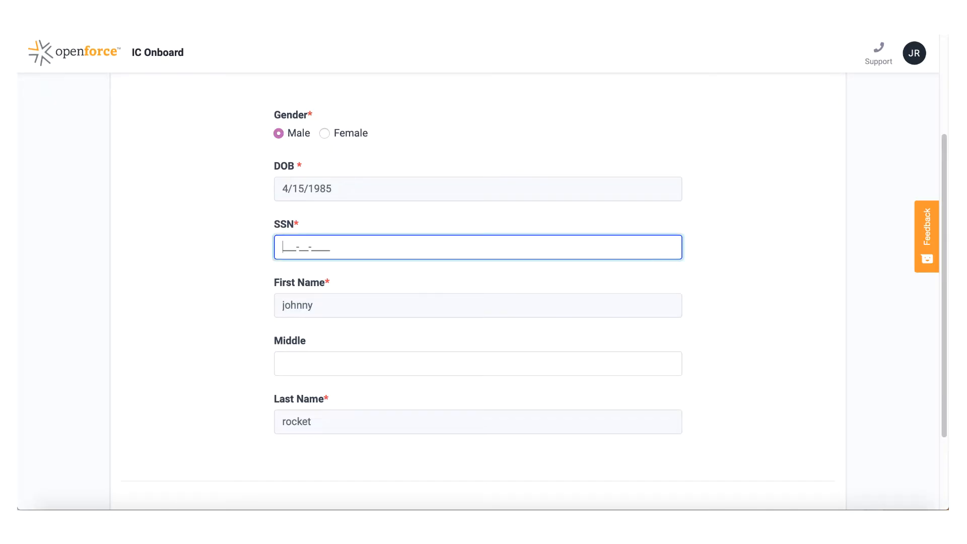
pyautogui.write('111-11-1111')
pyautogui.scroll(-3, 653, 384)
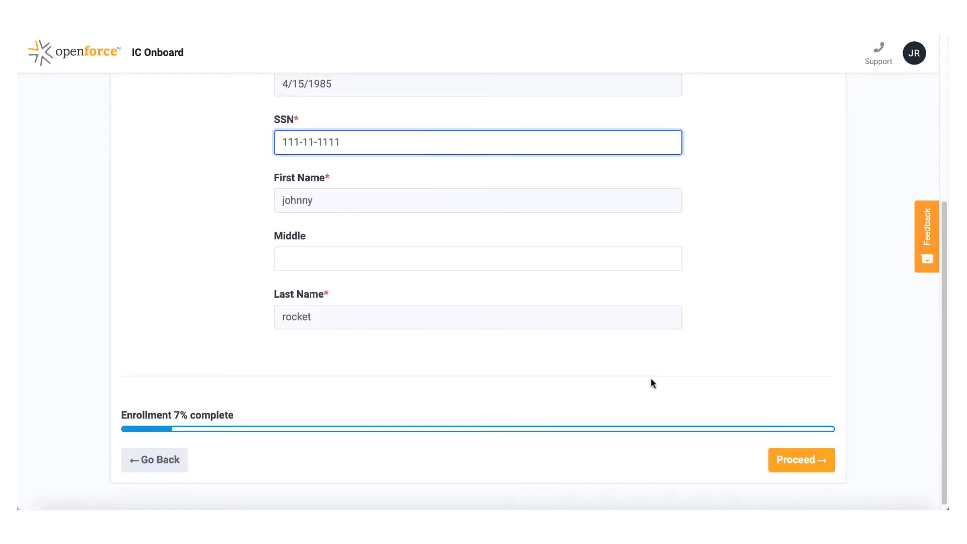
# Submit the personal information, then accept the Arizona address despite the Address Not Found warning
pyautogui.click(788, 459)
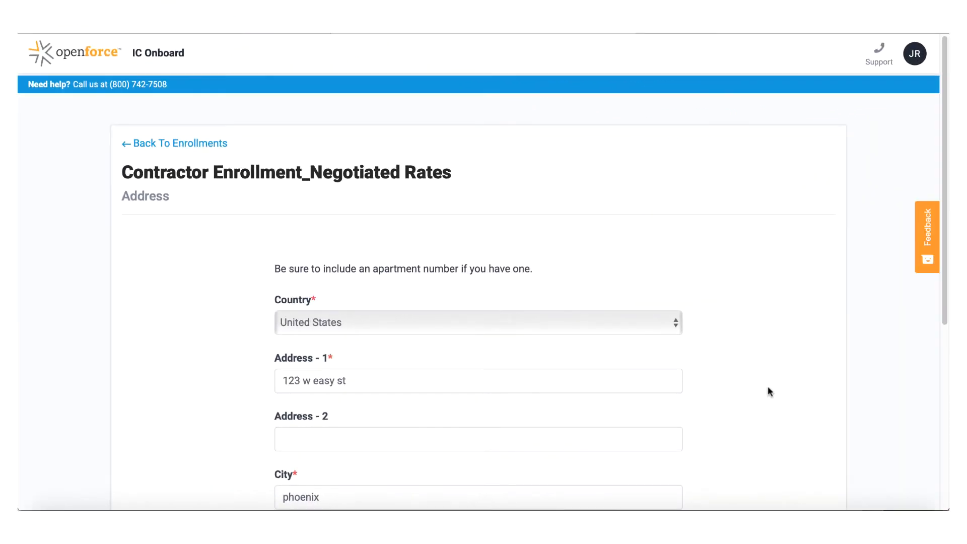
pyautogui.scroll(-2, 768, 387)
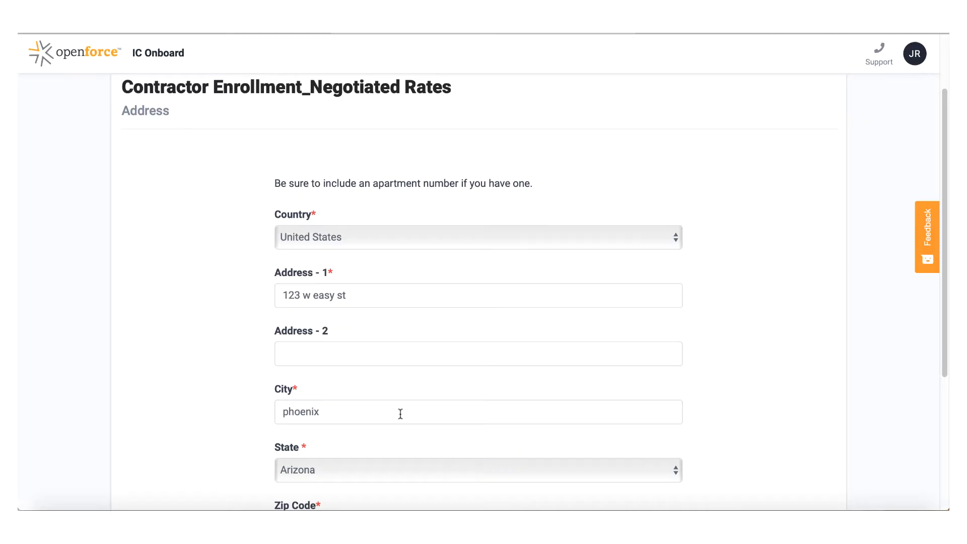
pyautogui.scroll(-2, 436, 424)
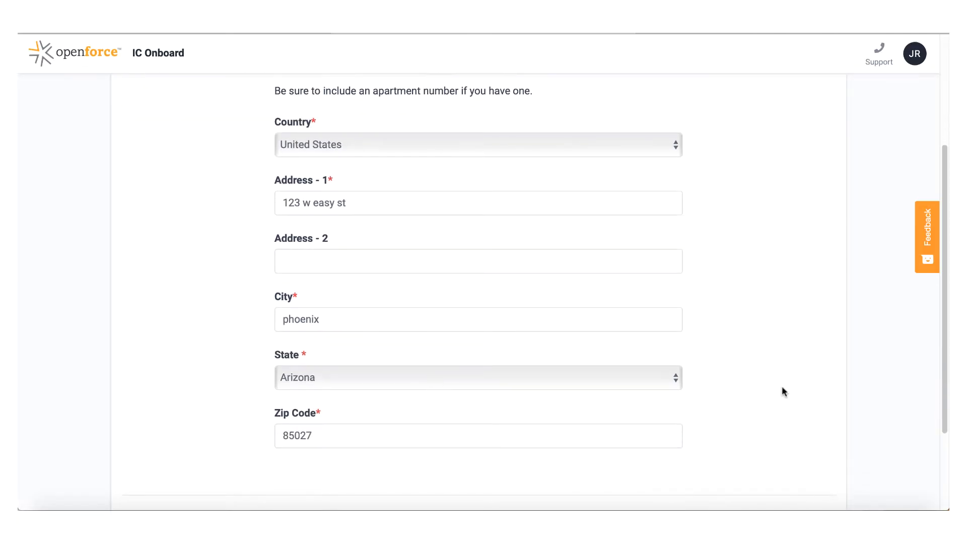
pyautogui.scroll(-1, 784, 391)
pyautogui.scroll(-3, 784, 392)
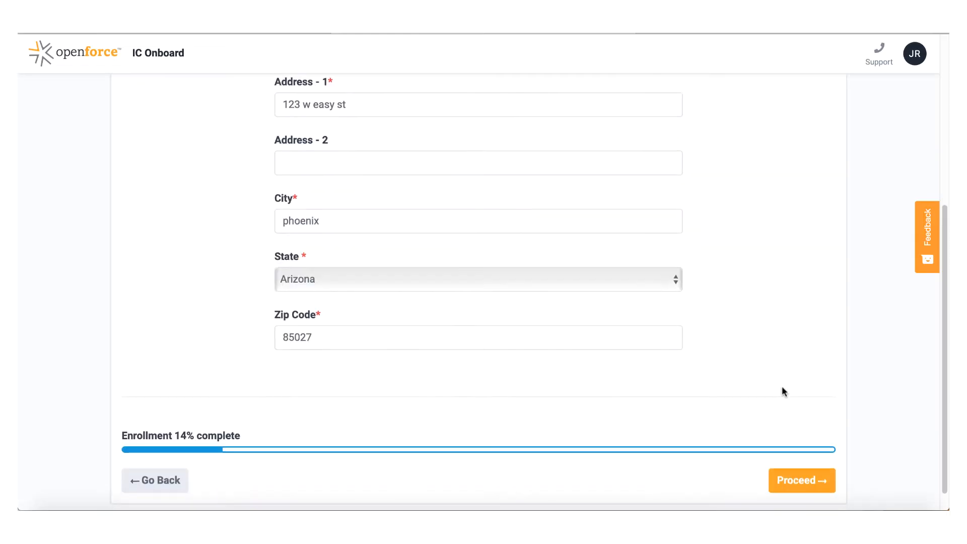
pyautogui.click(804, 482)
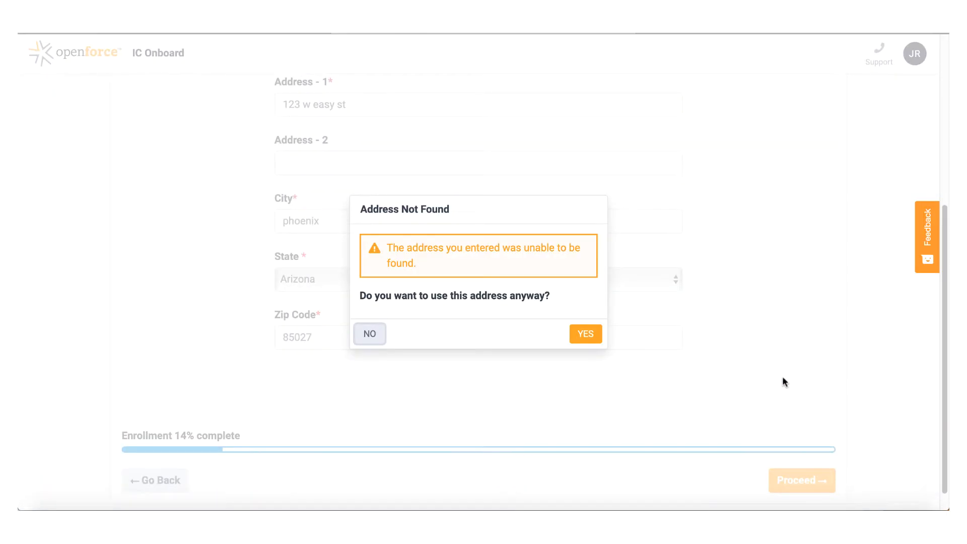
pyautogui.click(587, 335)
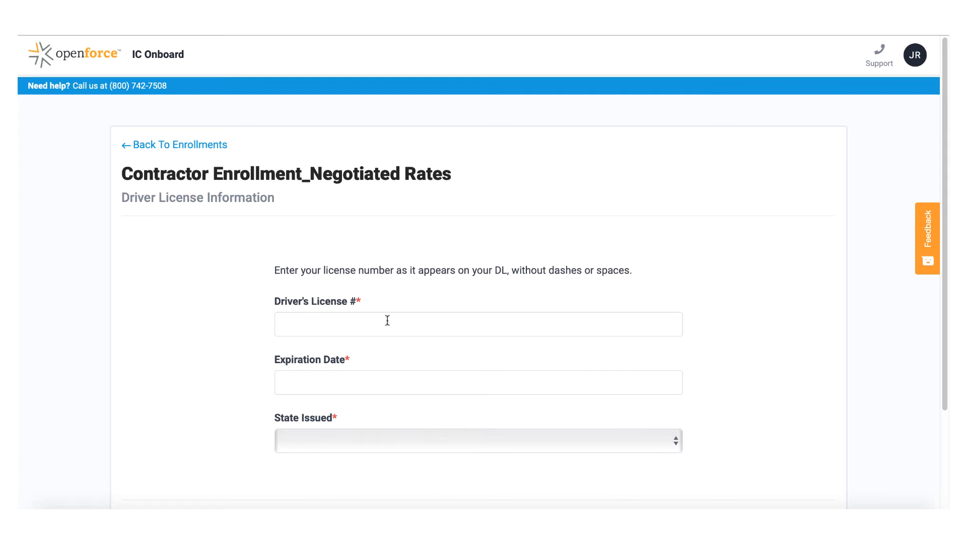
# Submit the driver's license number, expiration 02/15/30 and issuing state Arizona
pyautogui.click(388, 321)
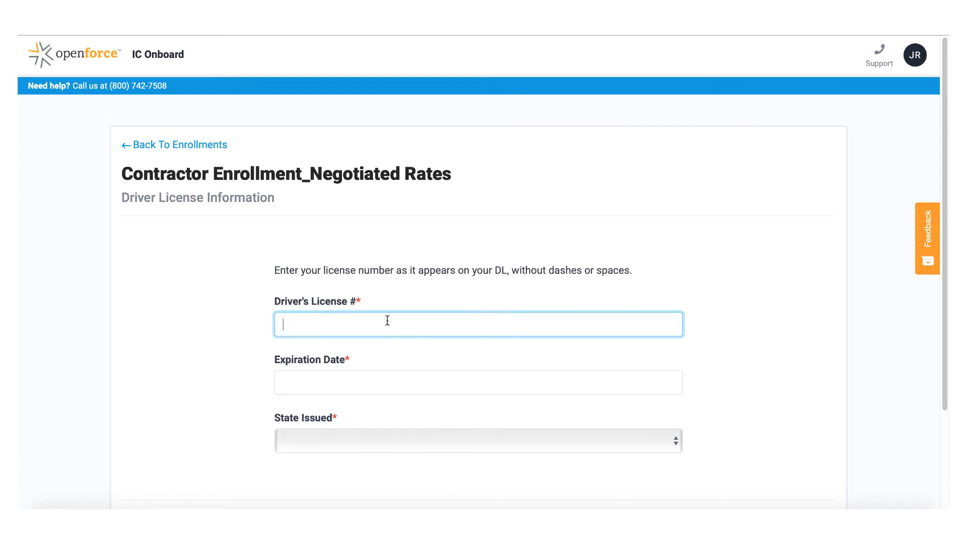
pyautogui.write('12345678AZ')
pyautogui.click(378, 382)
pyautogui.write('02/1')
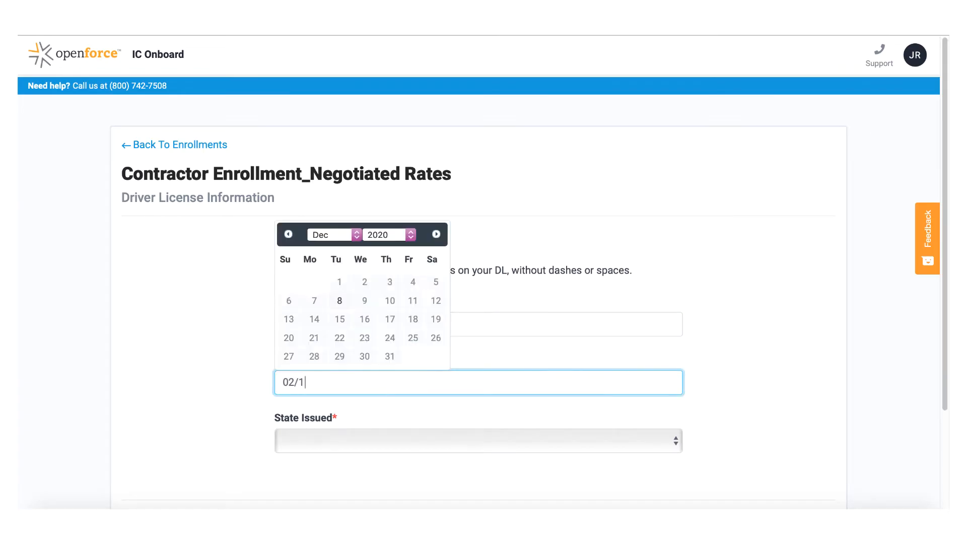
pyautogui.write('5/')
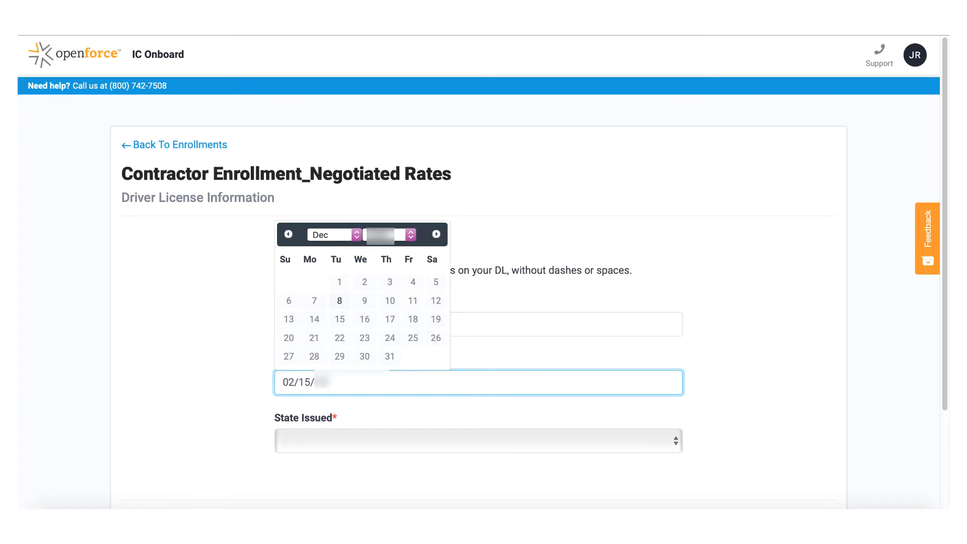
pyautogui.write('30')
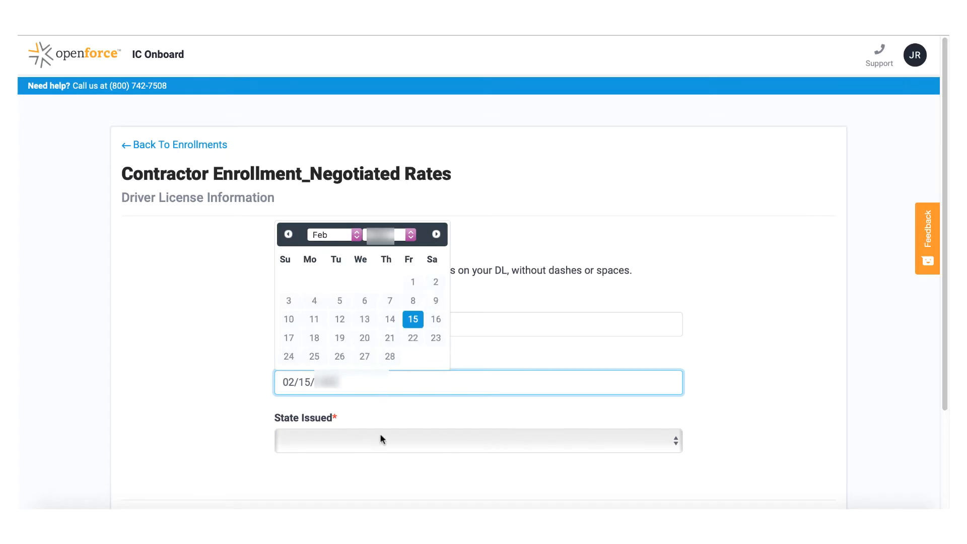
pyautogui.click(380, 435)
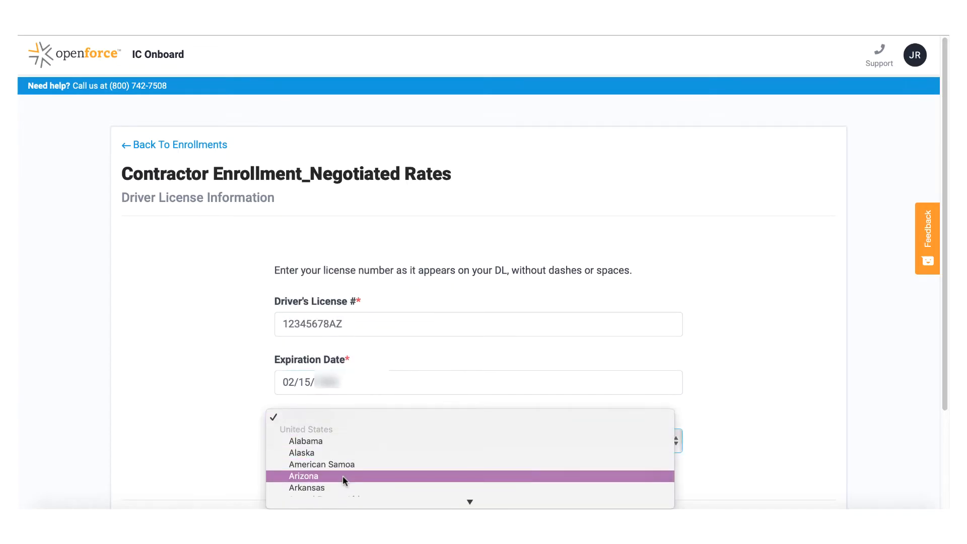
pyautogui.click(342, 476)
pyautogui.scroll(-3, 739, 396)
pyautogui.click(808, 483)
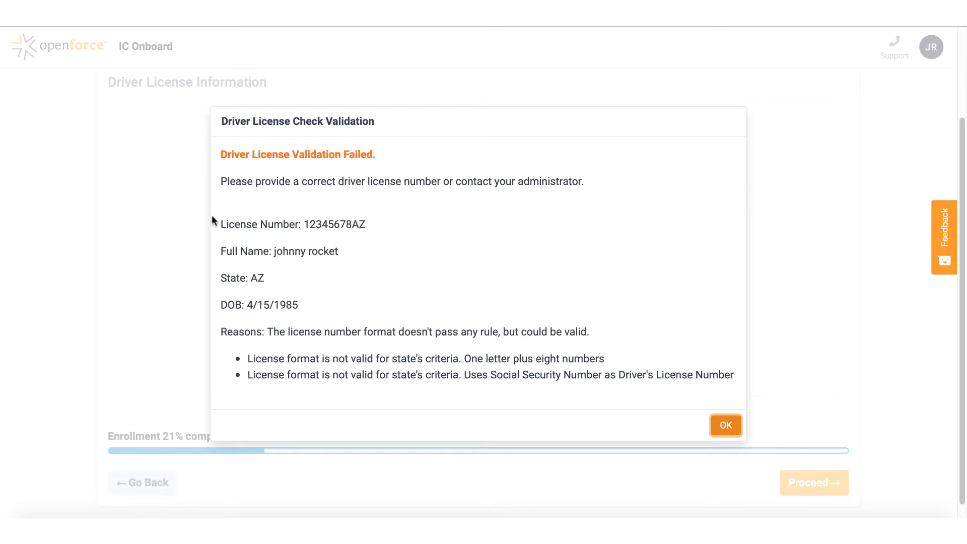
# Dismiss the validation notice and replace the license number with a letter plus eight digits
pyautogui.click(727, 426)
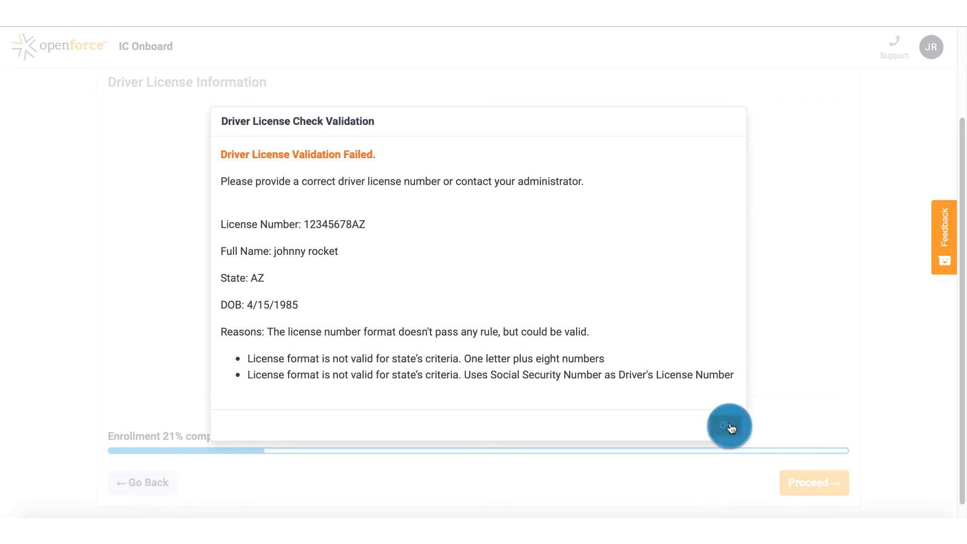
pyautogui.moveTo(372, 218); pyautogui.dragTo(257, 202)
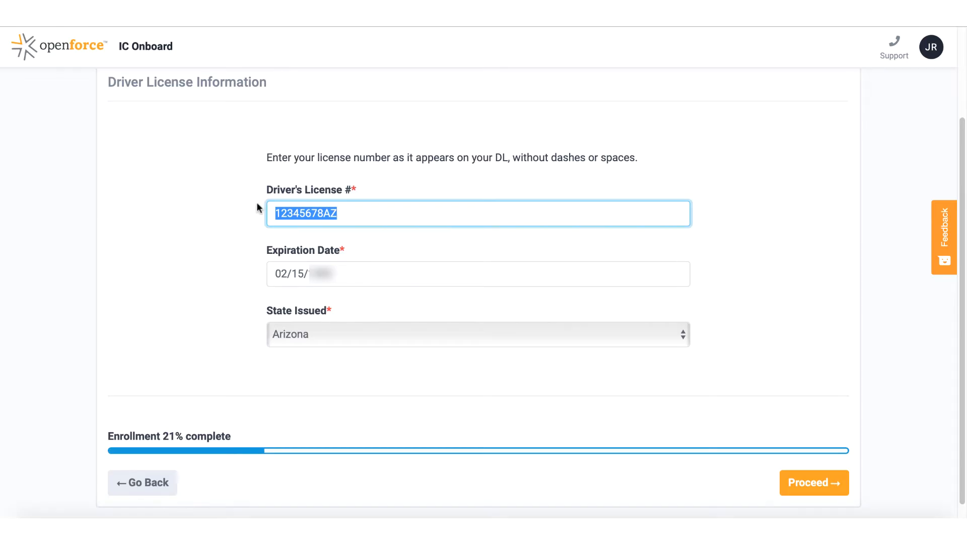
pyautogui.write('a1234567')
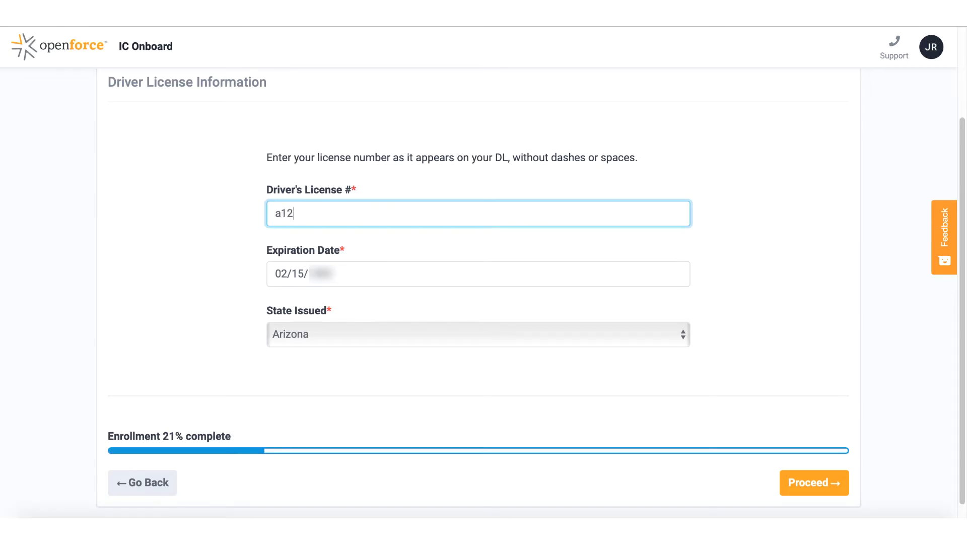
pyautogui.write('8')
# Submit the corrected license, then add the main phone number as Mobile with text alerts on
pyautogui.click(828, 489)
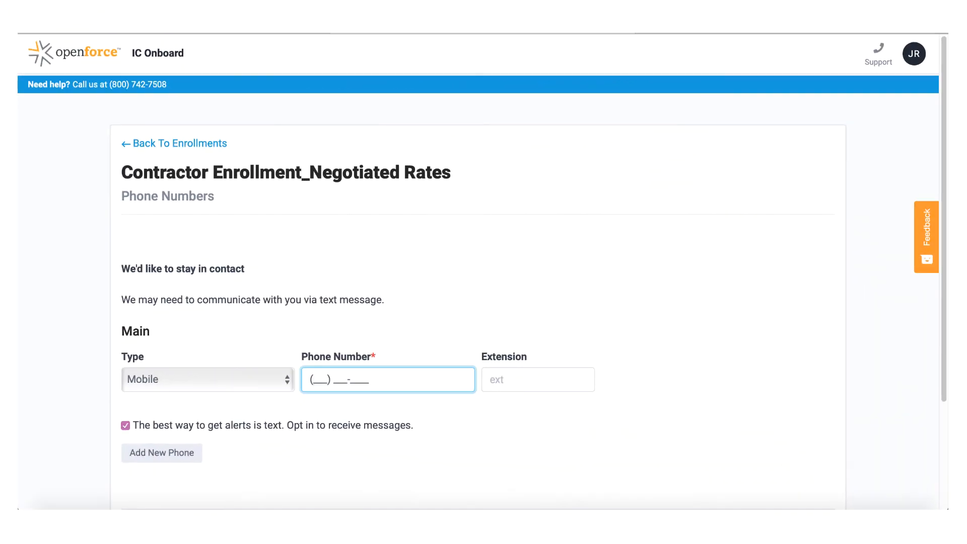
pyautogui.click(362, 448)
pyautogui.click(289, 385)
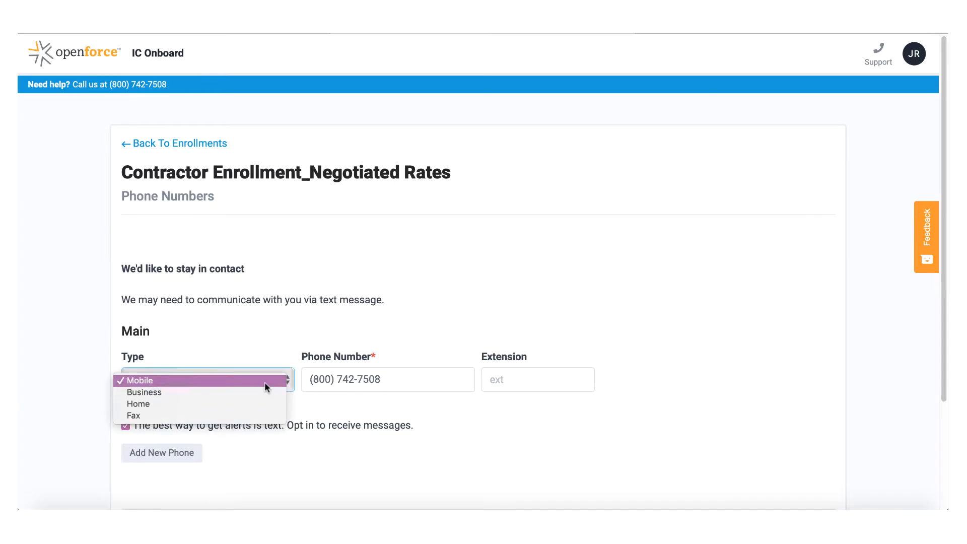
pyautogui.click(265, 381)
pyautogui.scroll(-2, 314, 442)
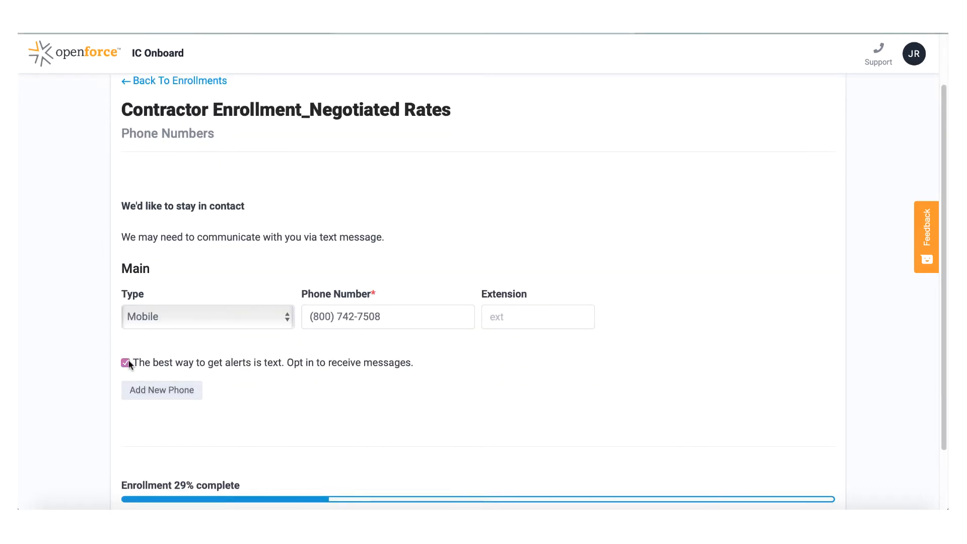
pyautogui.scroll(-2, 260, 397)
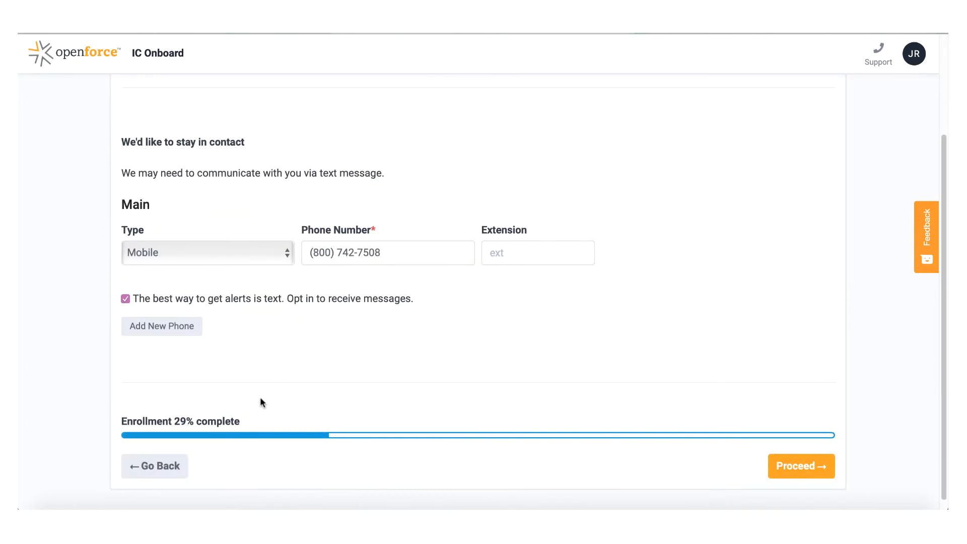
pyautogui.click(817, 469)
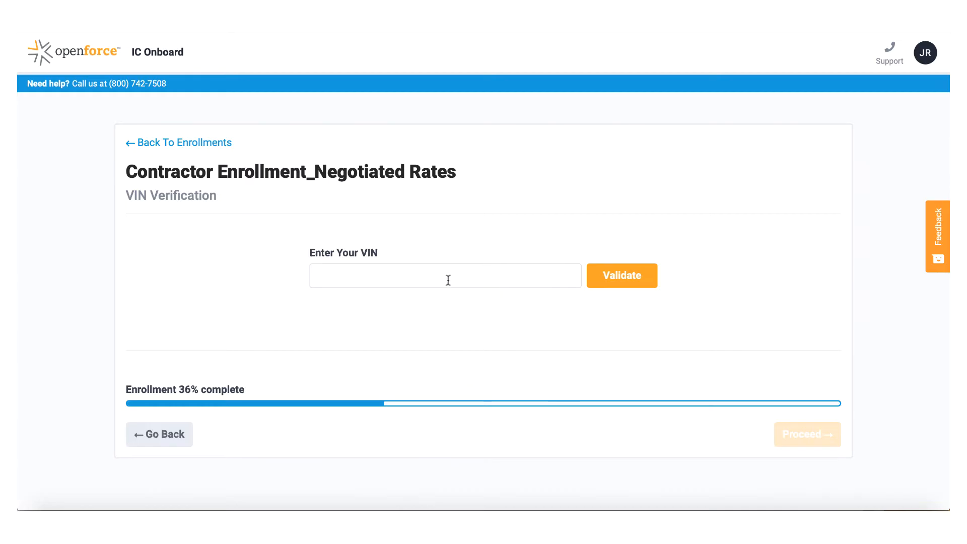
# Paste and validate the VIN, confirming a 1997 Chevrolet Monte Carlo, then continue
pyautogui.click(398, 281)
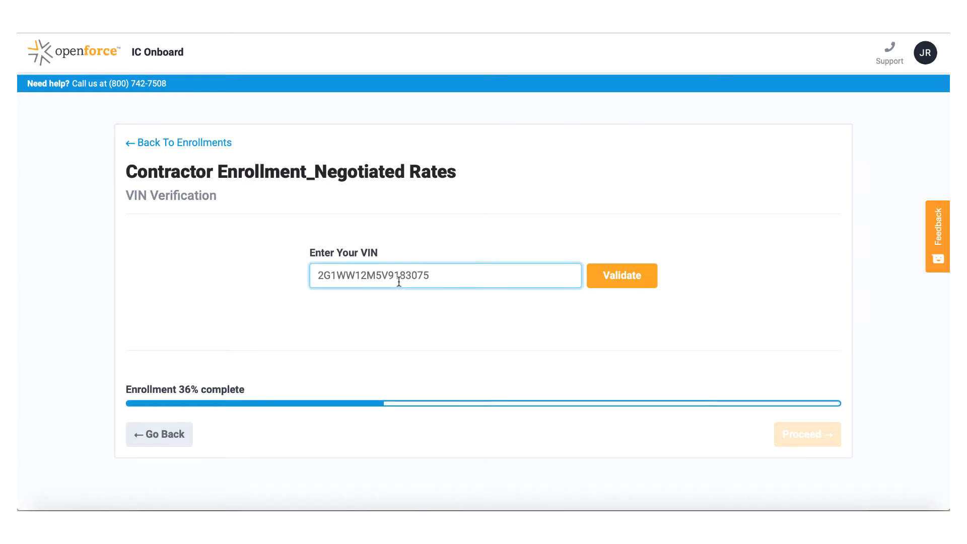
pyautogui.click(612, 281)
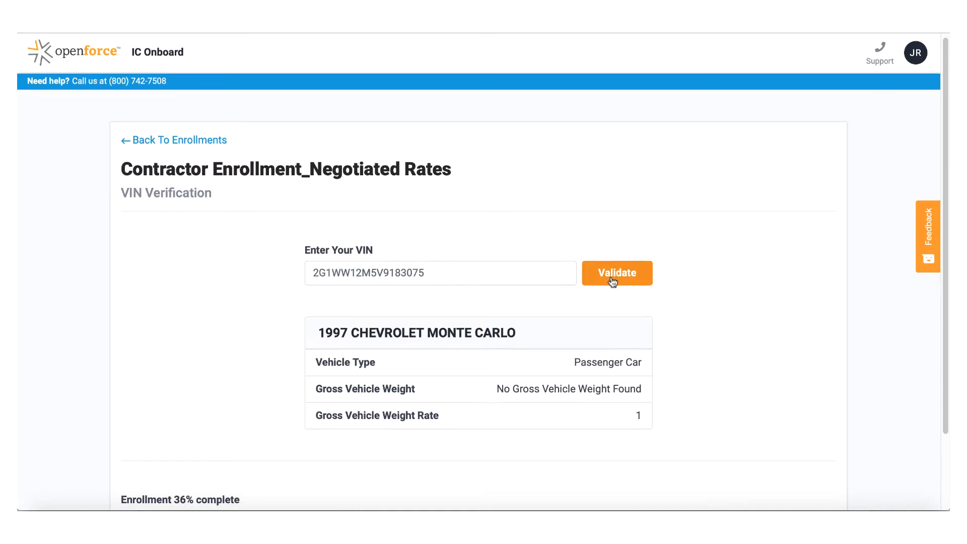
pyautogui.scroll(-2, 614, 277)
pyautogui.click(810, 486)
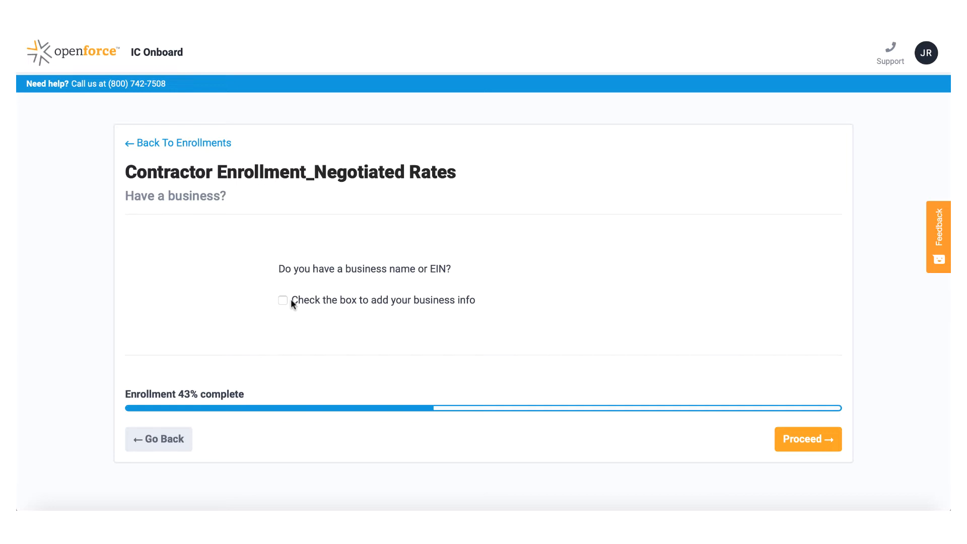
# Proceed from the Have a business? page to Business Information
pyautogui.click(799, 439)
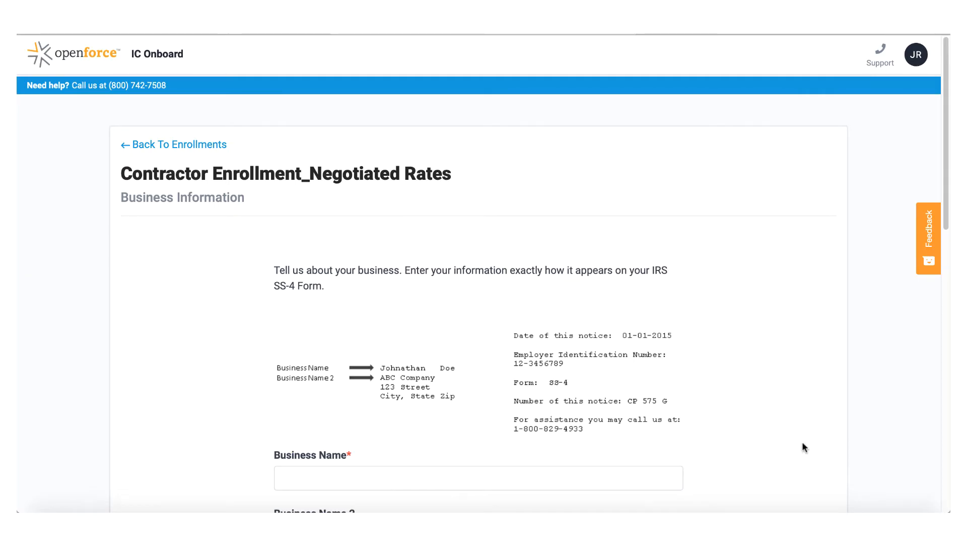
# Fill in the business name, street address, city Phoenix, state Arizona and zip code
pyautogui.scroll(-6, 804, 447)
pyautogui.click(385, 169)
pyautogui.write('JO')
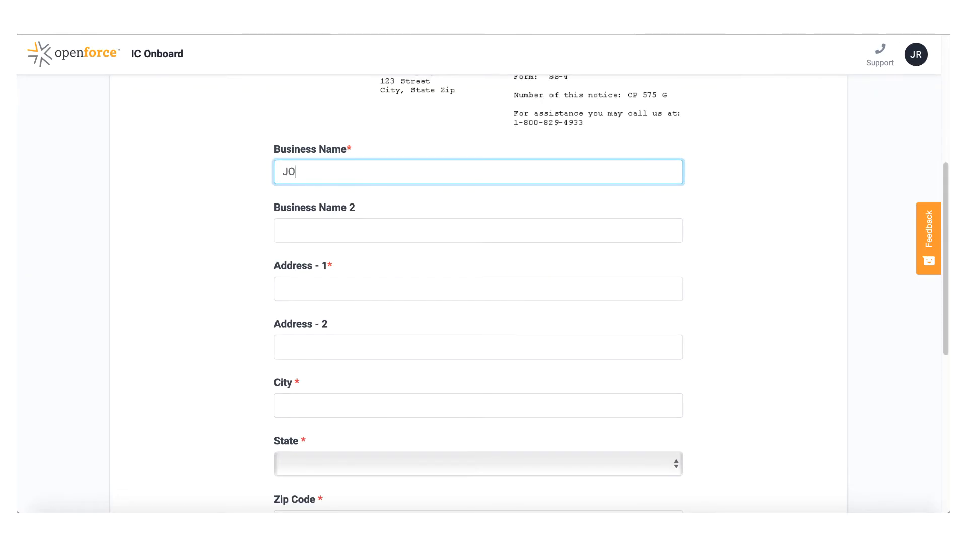
pyautogui.write('HNNY ROCKET MOVERS')
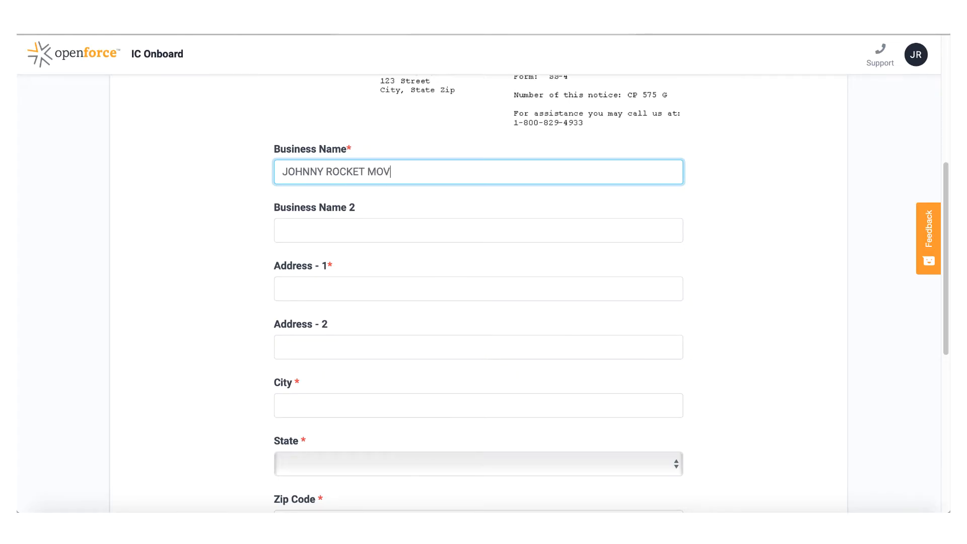
pyautogui.press('Tab')
pyautogui.press('Tab')
pyautogui.write('123 w easy st')
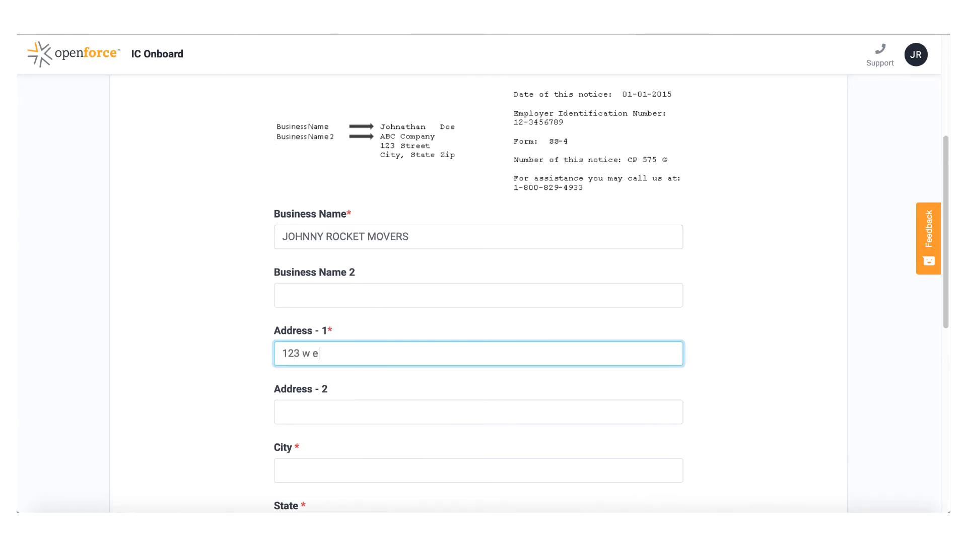
pyautogui.press('Tab')
pyautogui.press('Tab')
pyautogui.write('phoenix')
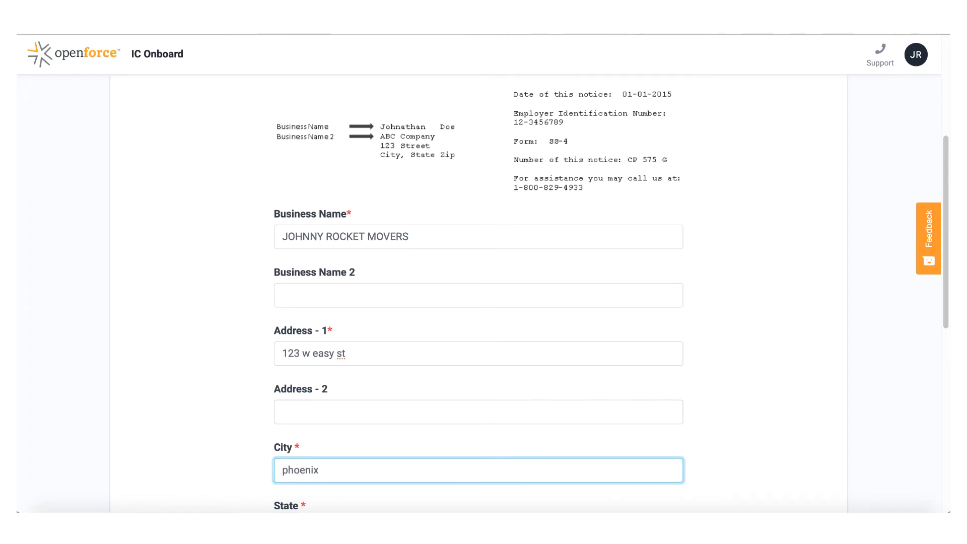
pyautogui.press('Tab')
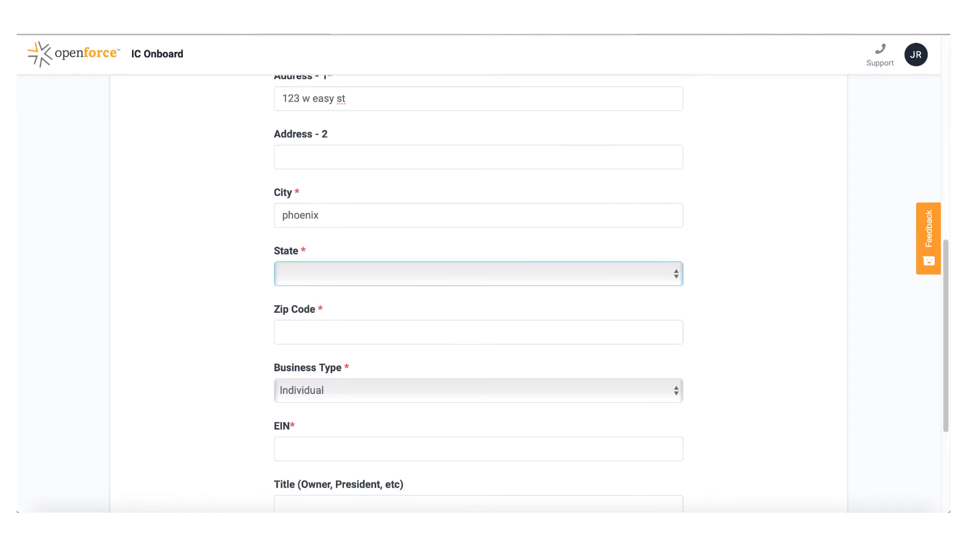
pyautogui.press('a')
pyautogui.press('space')
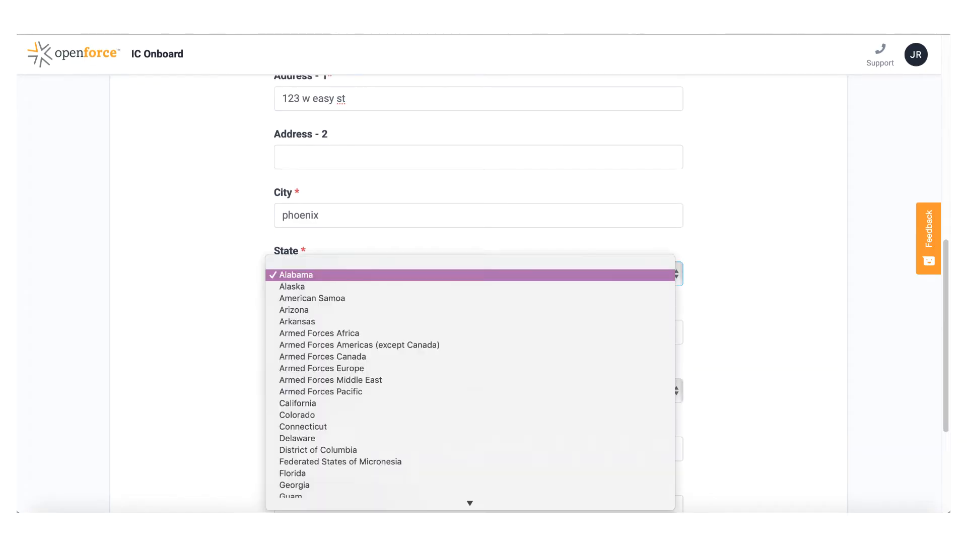
pyautogui.click(299, 310)
pyautogui.click(324, 330)
pyautogui.write('85027')
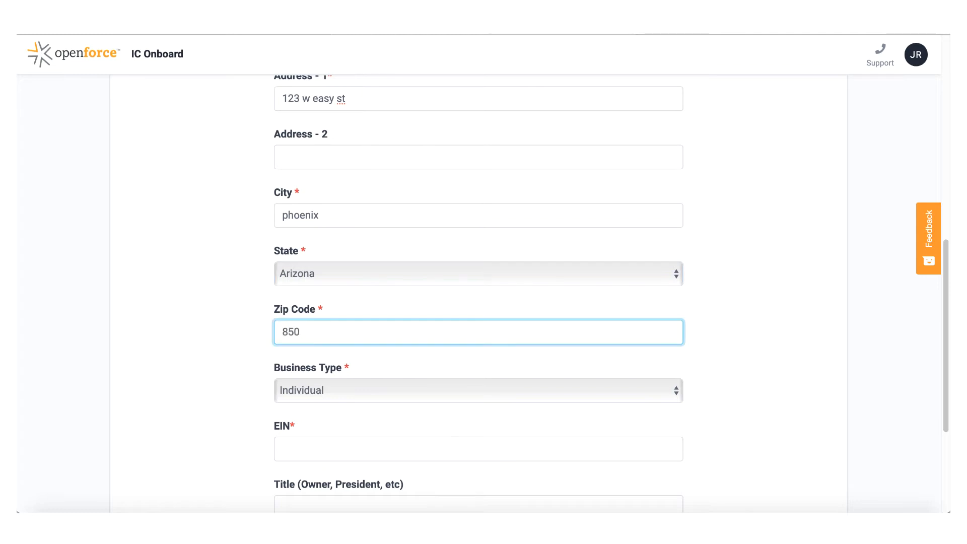
# Set the business type to LLC, enter the EIN and submit for TIN validation
pyautogui.click(343, 392)
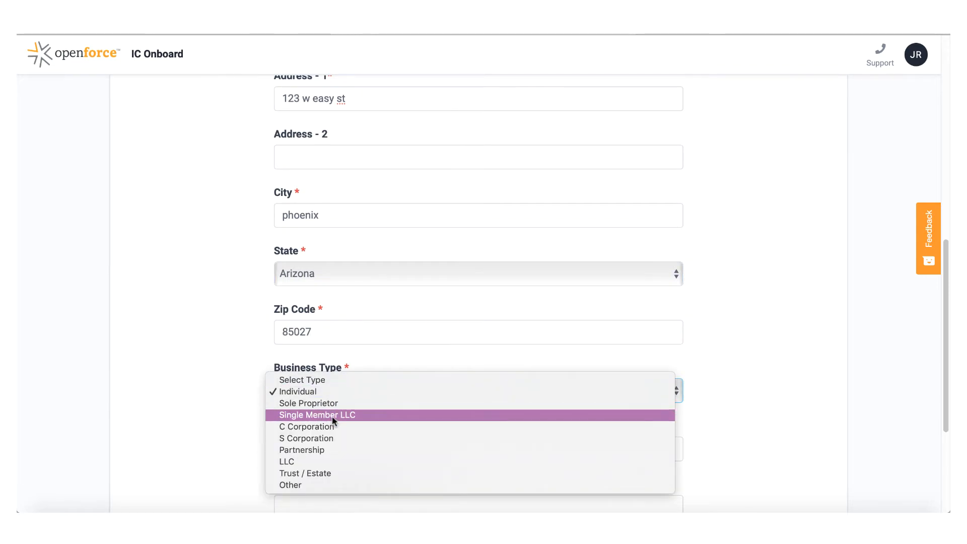
pyautogui.click(305, 460)
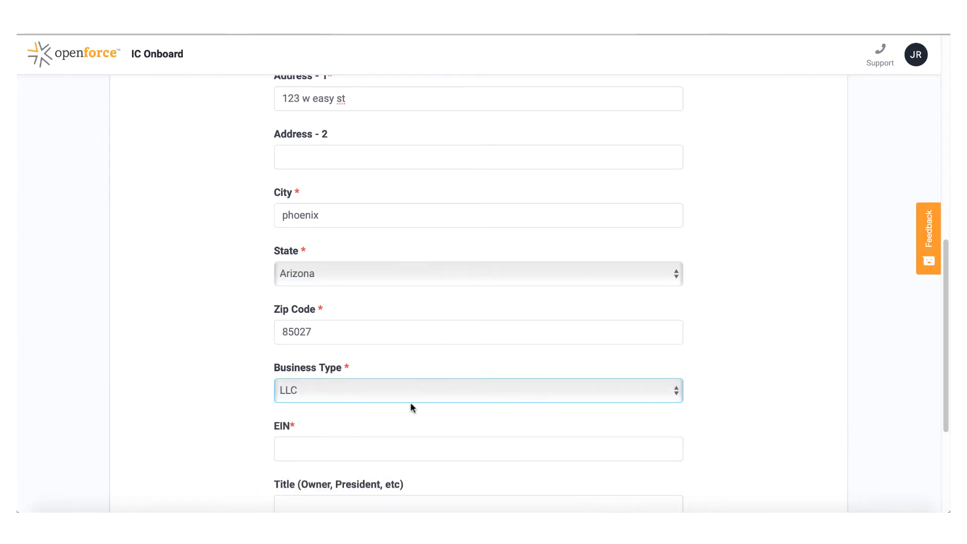
pyautogui.click(382, 450)
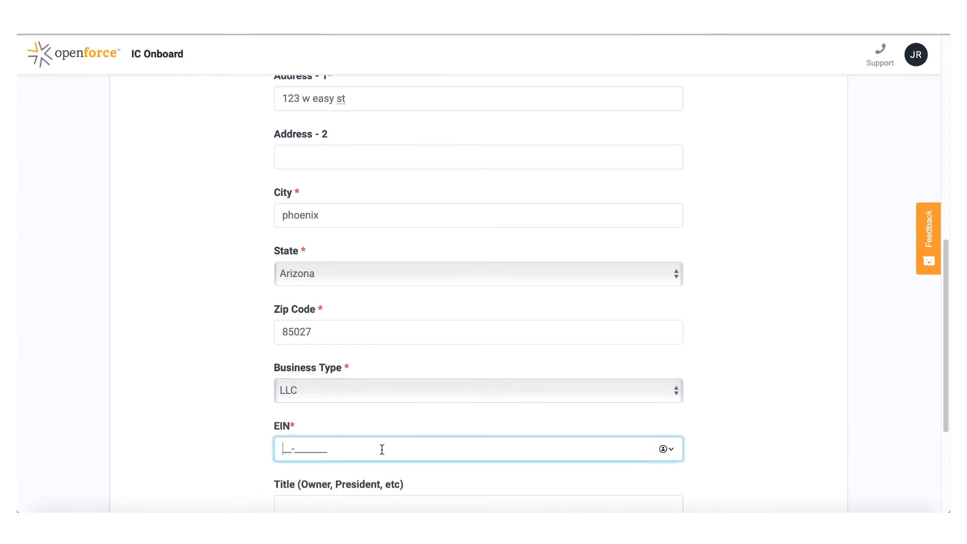
pyautogui.scroll(-1, 382, 450)
pyautogui.write('11-')
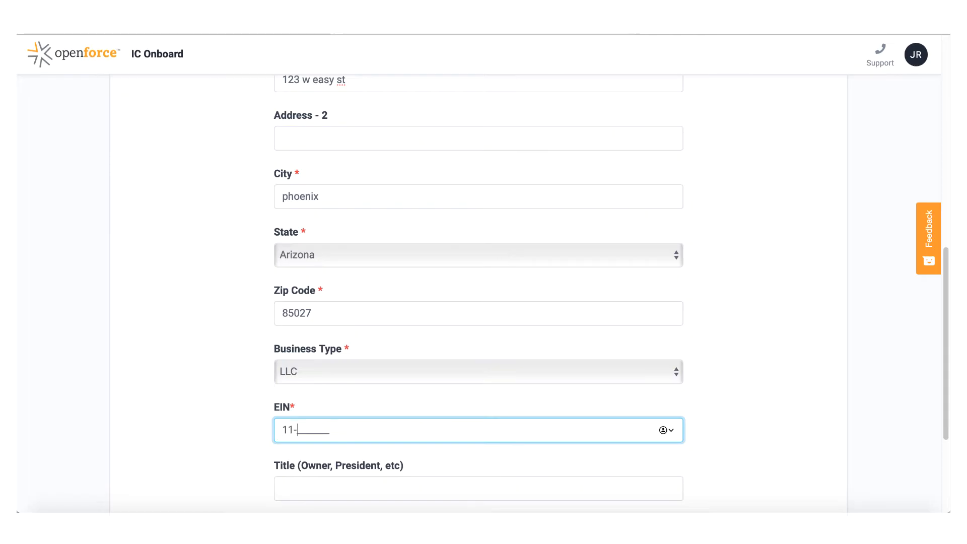
pyautogui.write('1111111')
pyautogui.click(445, 485)
pyautogui.scroll(-3, 446, 485)
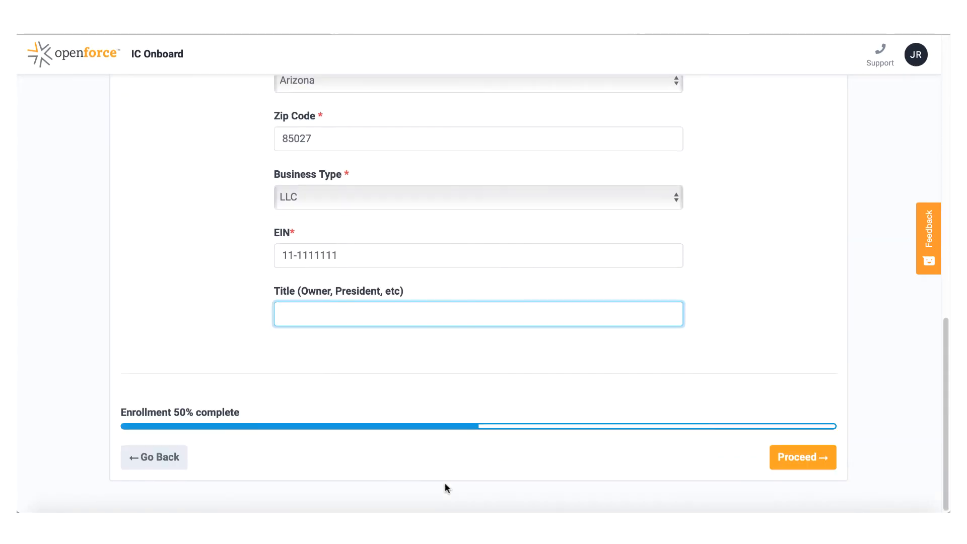
pyautogui.click(805, 459)
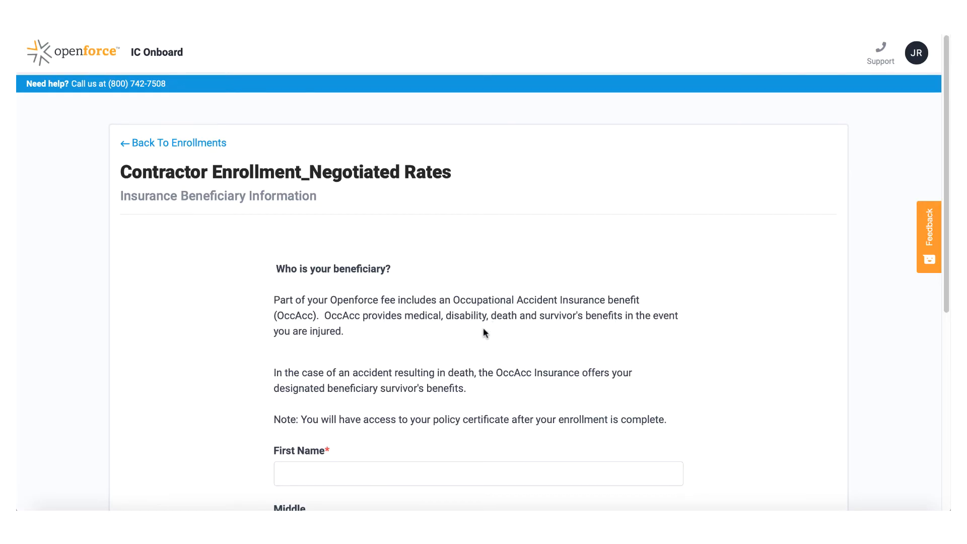
# Enter the beneficiary's first and last name with relationship 'Wife'
pyautogui.scroll(-3, 483, 329)
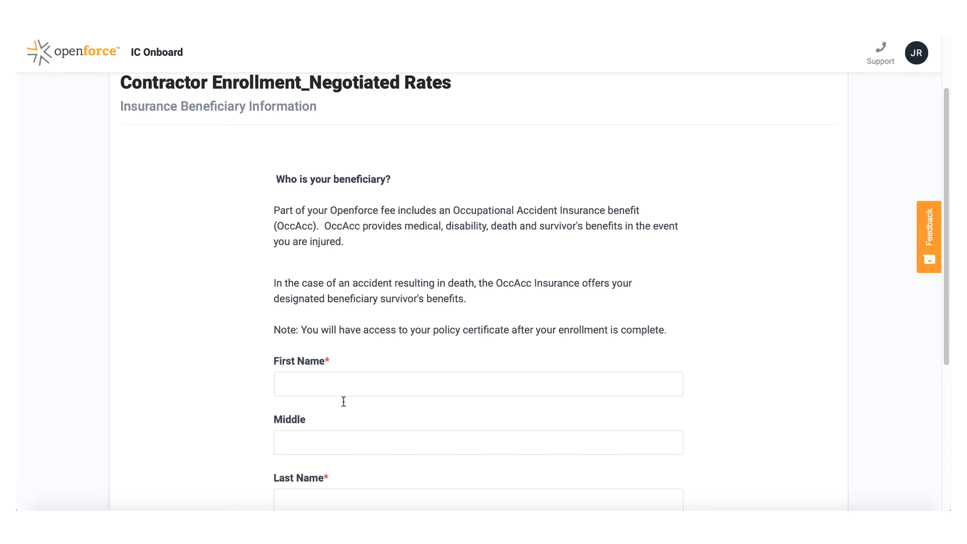
pyautogui.click(363, 384)
pyautogui.write('jenny')
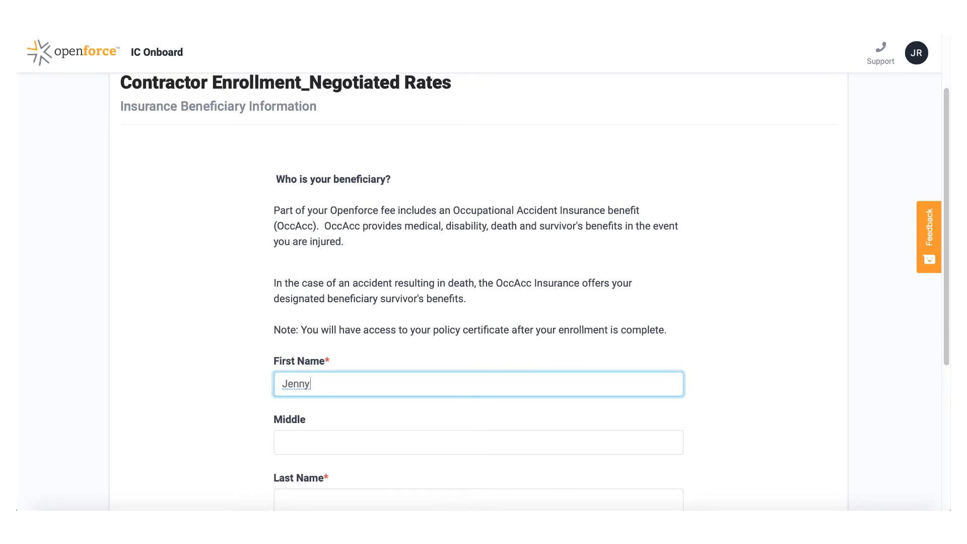
pyautogui.click(394, 494)
pyautogui.write('Rocket')
pyautogui.press('Tab')
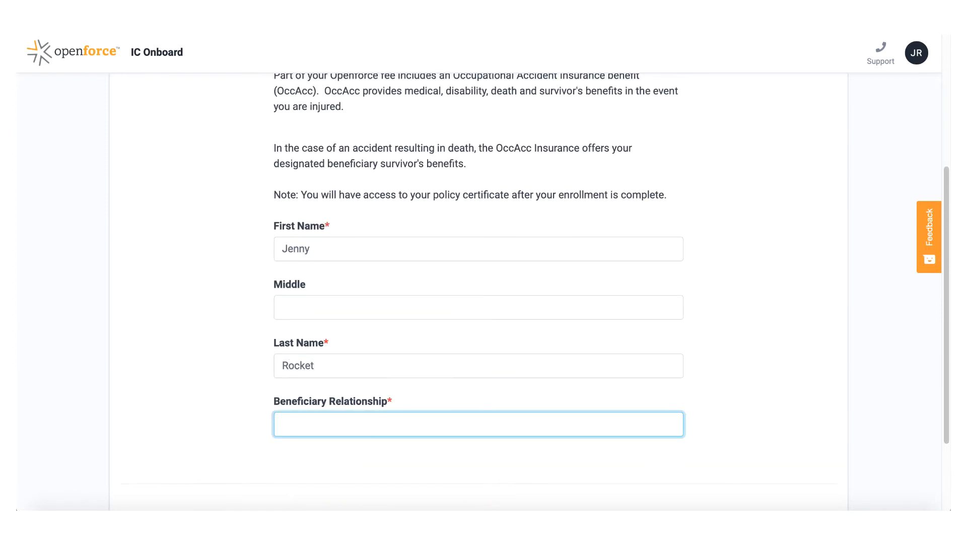
pyautogui.write('Wife')
pyautogui.scroll(-3, 659, 484)
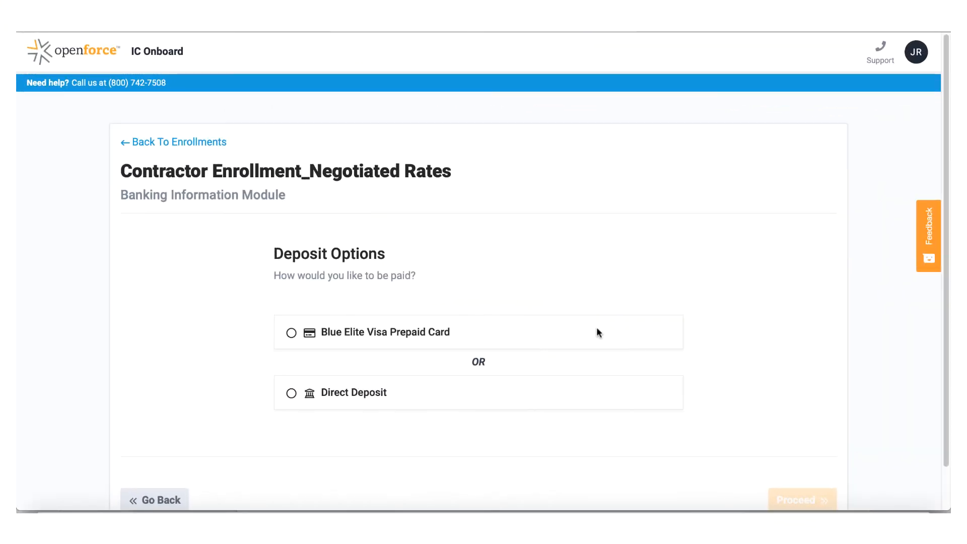
# Choose Direct Deposit as the payment method instead of the Blue Elite Visa Prepaid Card
pyautogui.click(292, 332)
pyautogui.scroll(-5, 524, 307)
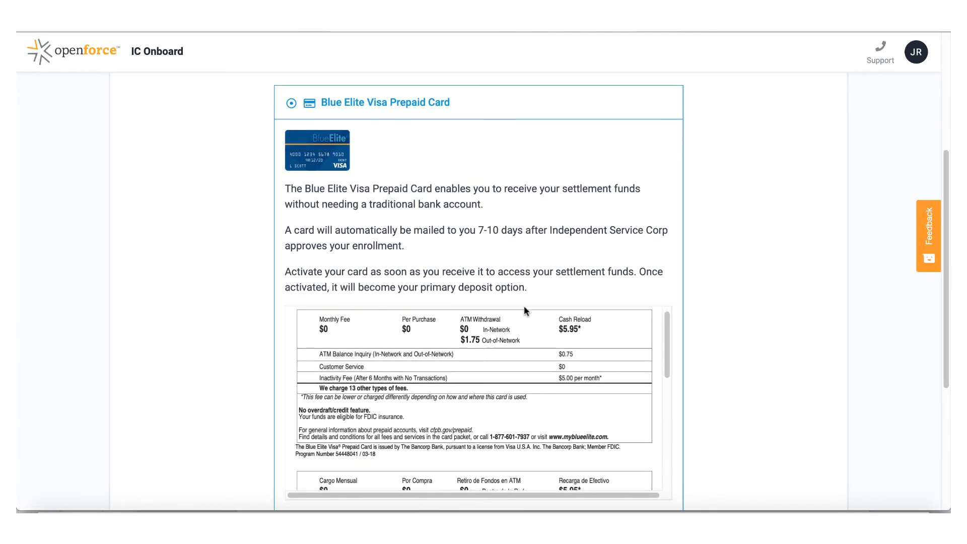
pyautogui.scroll(-1, 611, 276)
pyautogui.scroll(-4, 479, 333)
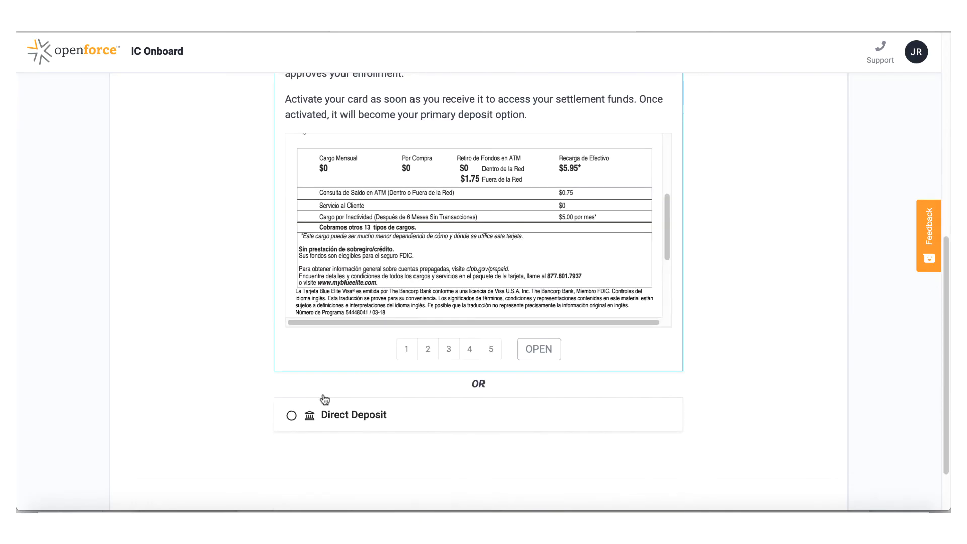
pyautogui.click(292, 418)
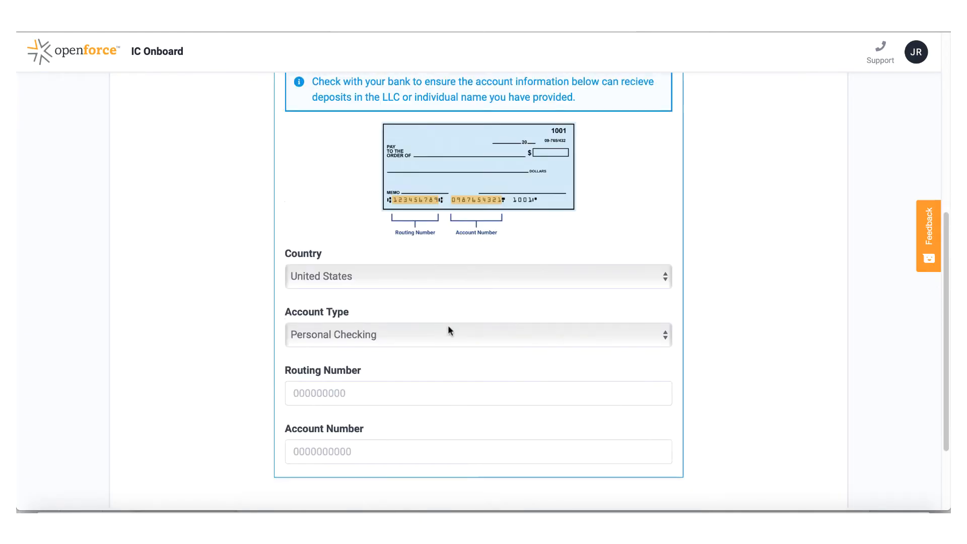
# Keep Personal Checking as the account type, enter the routing and account numbers, and proceed
pyautogui.scroll(-2, 449, 331)
pyautogui.click(542, 301)
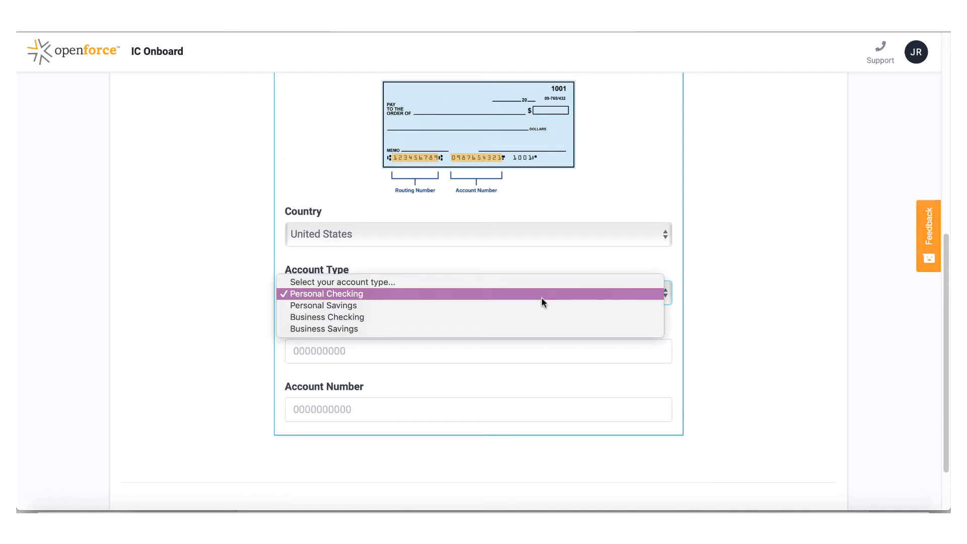
pyautogui.click(542, 297)
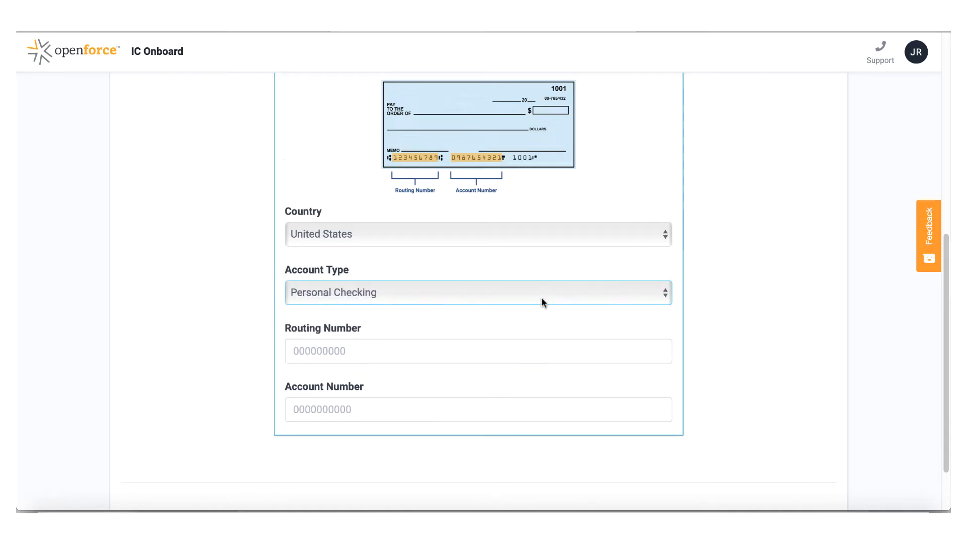
pyautogui.click(534, 353)
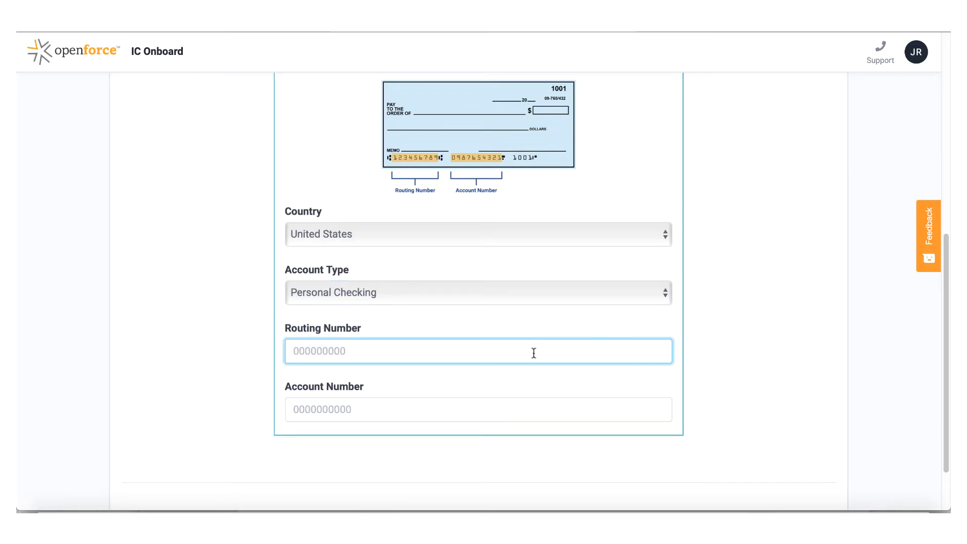
pyautogui.write('1234567')
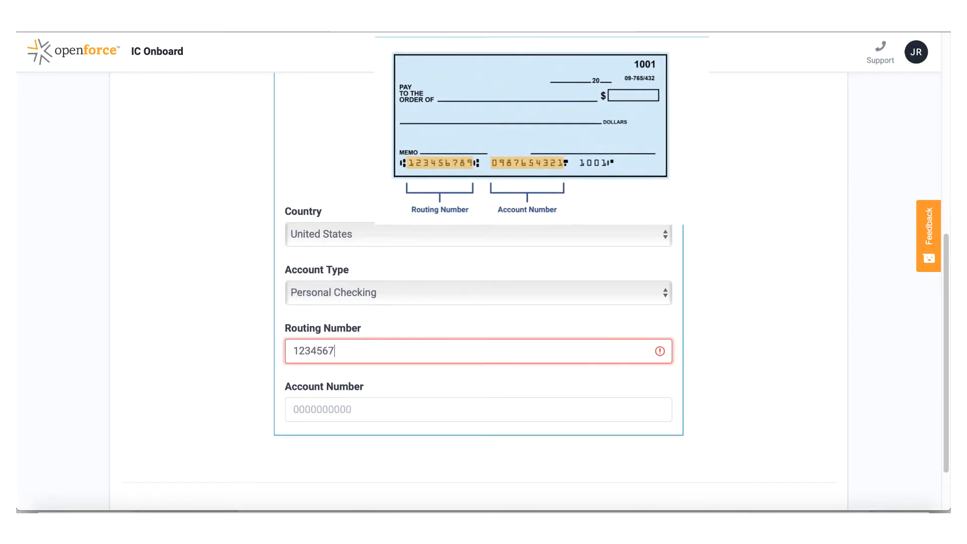
pyautogui.write('89')
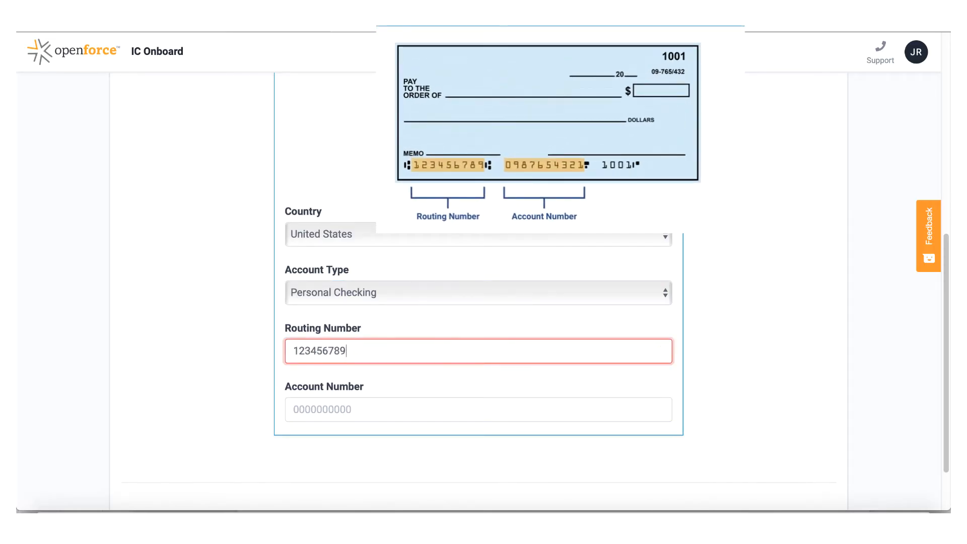
pyautogui.press('Tab')
pyautogui.write('12')
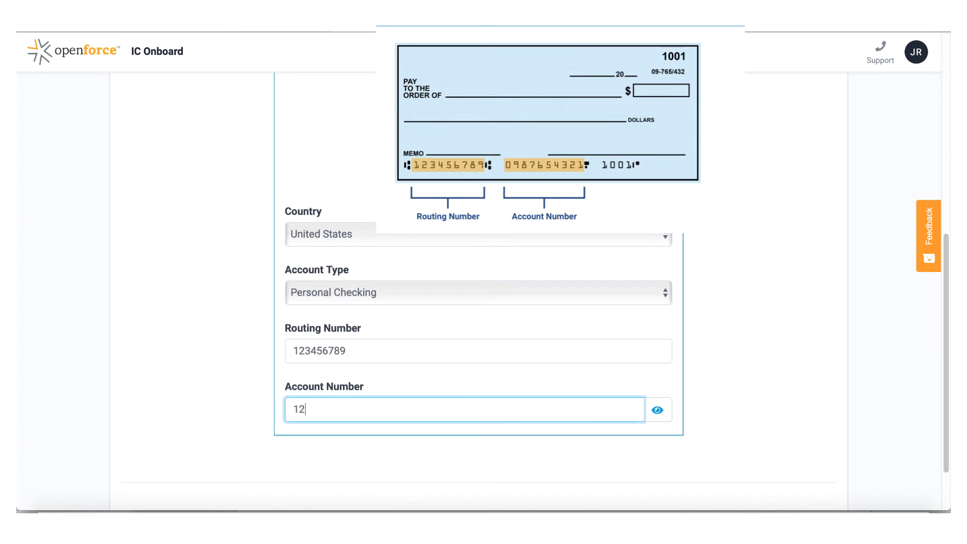
pyautogui.write('345678900')
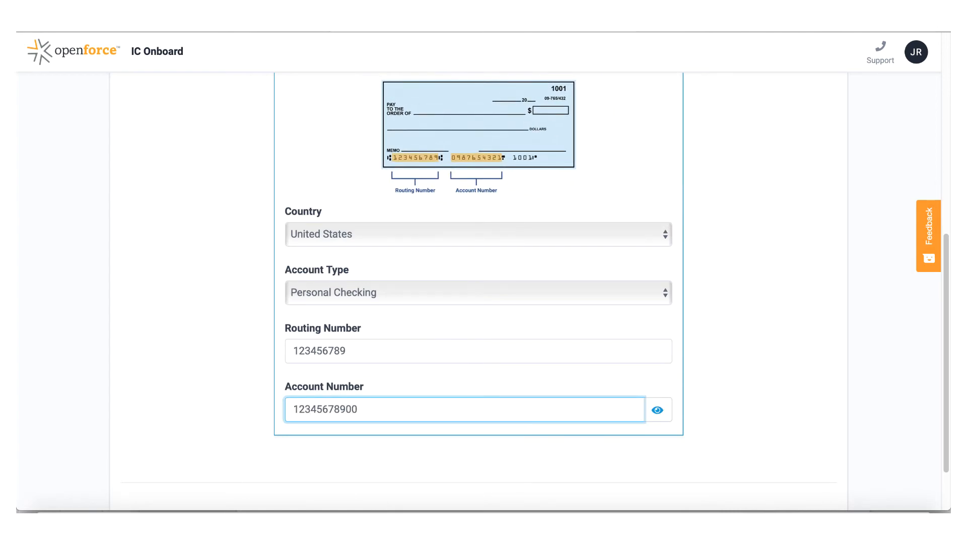
pyautogui.scroll(-2, 611, 373)
pyautogui.click(803, 473)
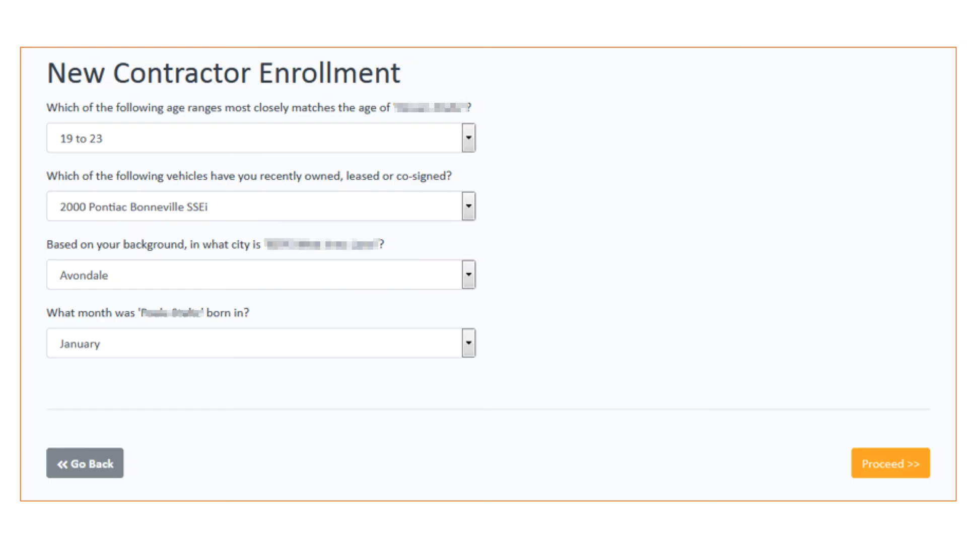
pyautogui.click(86, 463)
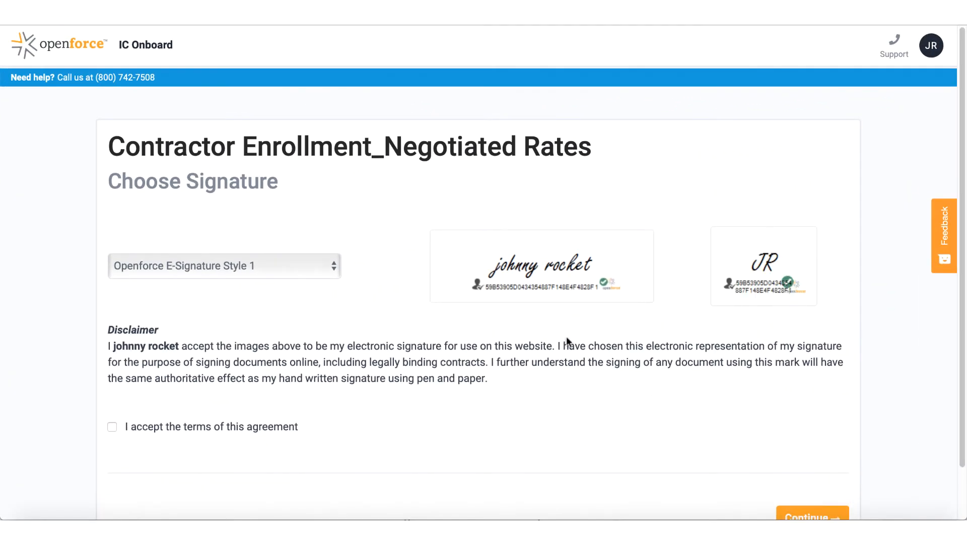
# Keep Openforce E-Signature Style 1, accept the agreement terms, and continue
pyautogui.click(300, 270)
pyautogui.click(300, 267)
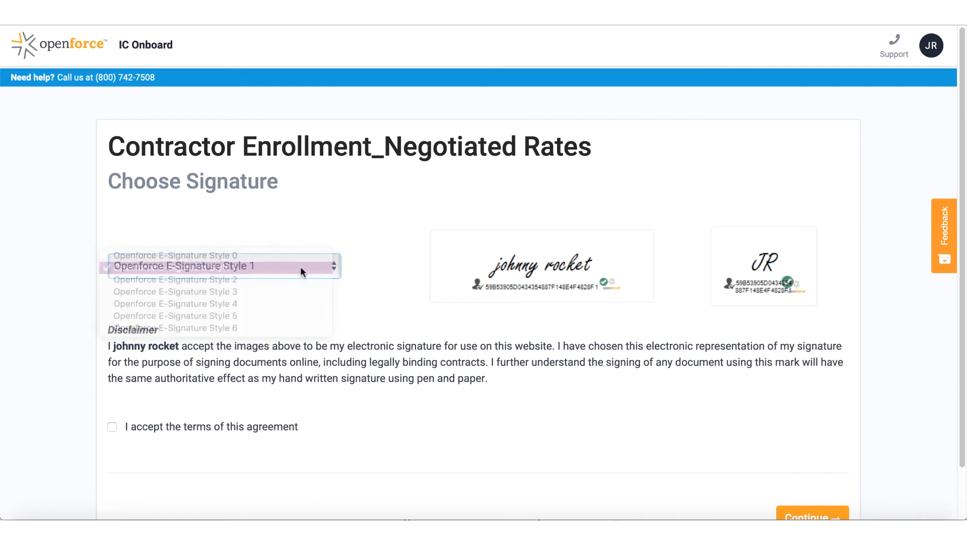
pyautogui.click(112, 427)
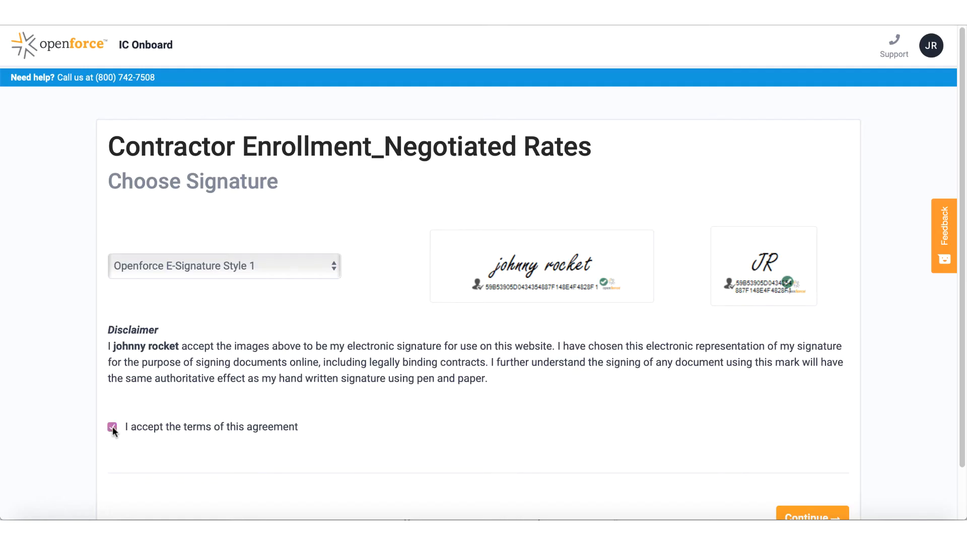
pyautogui.scroll(-1, 458, 397)
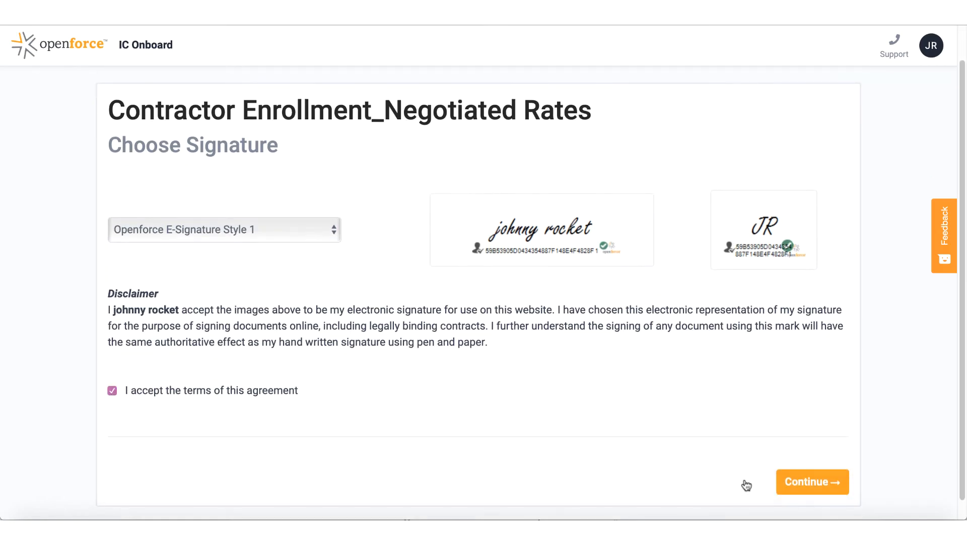
pyautogui.click(796, 484)
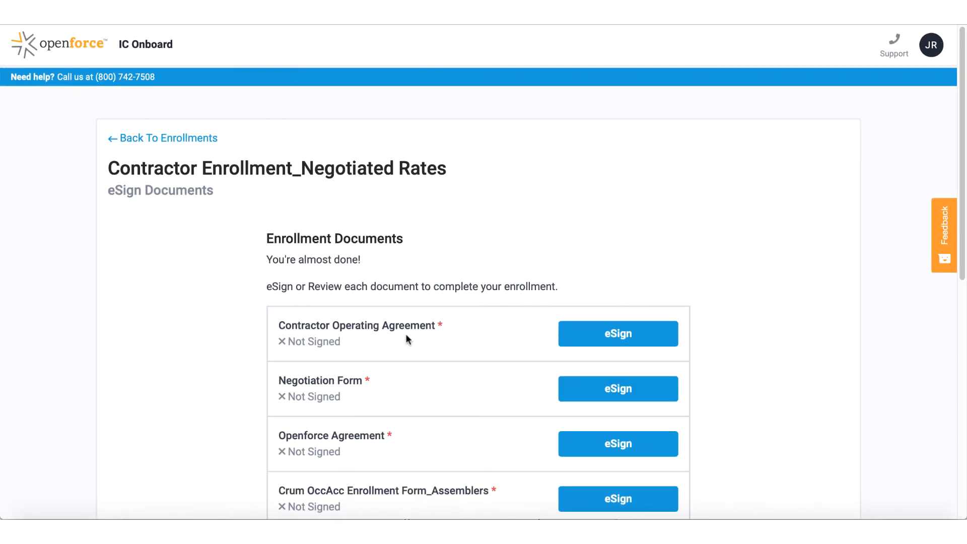
# E-sign the Contractor Operating Agreement through pages 1–3, signing on the contractor line
pyautogui.click(627, 334)
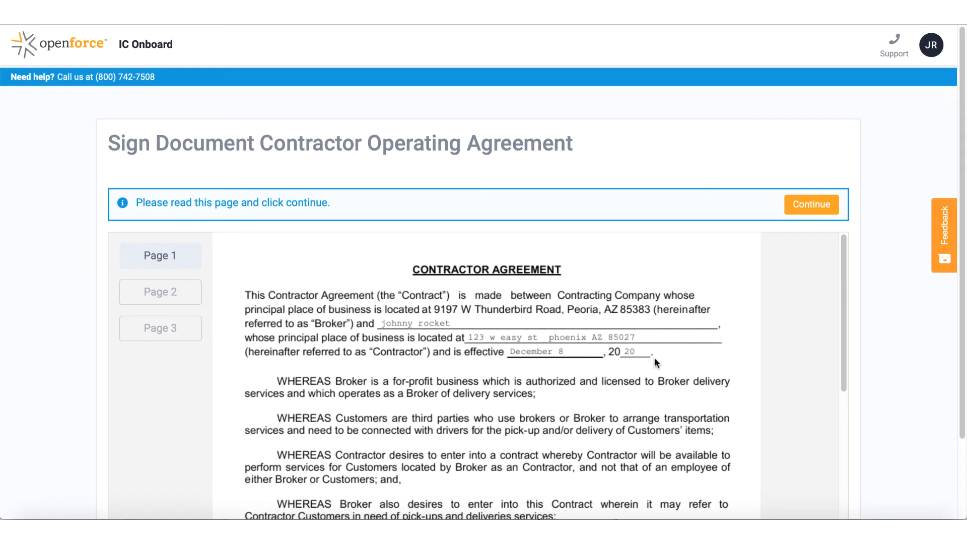
pyautogui.click(812, 207)
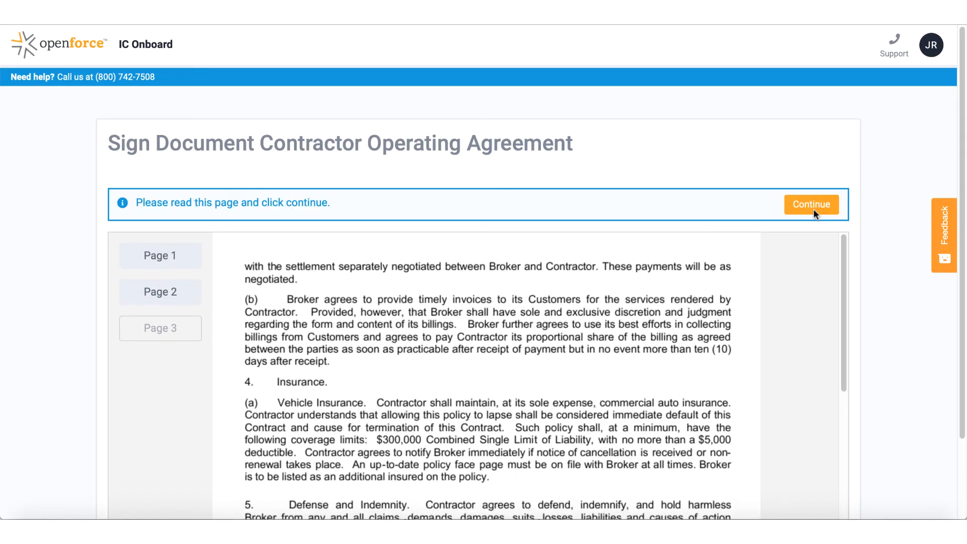
pyautogui.scroll(-3, 679, 322)
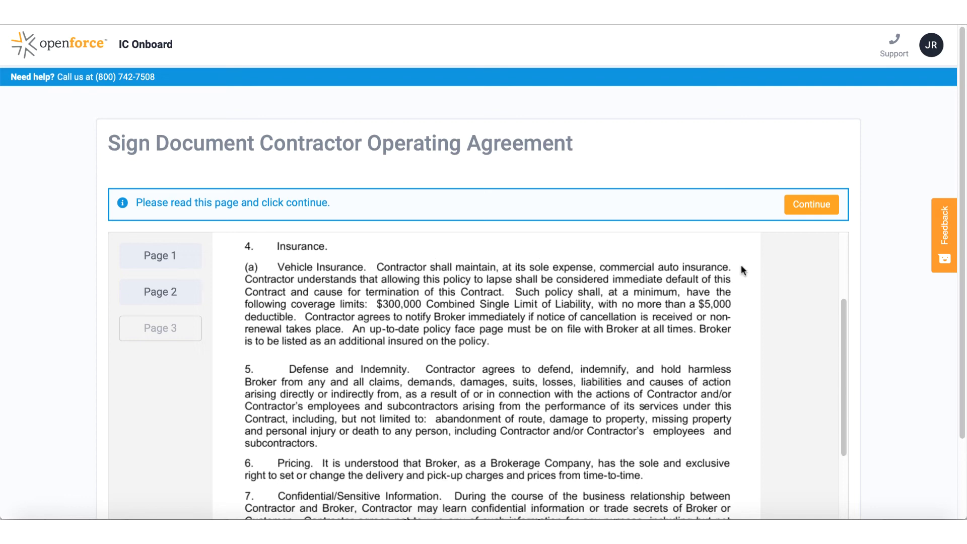
pyautogui.click(804, 212)
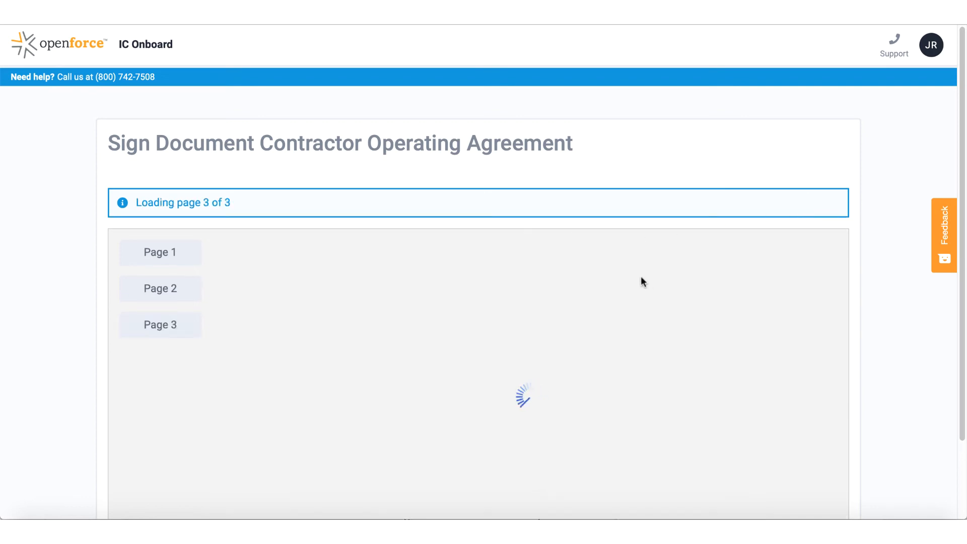
pyautogui.scroll(-2, 647, 285)
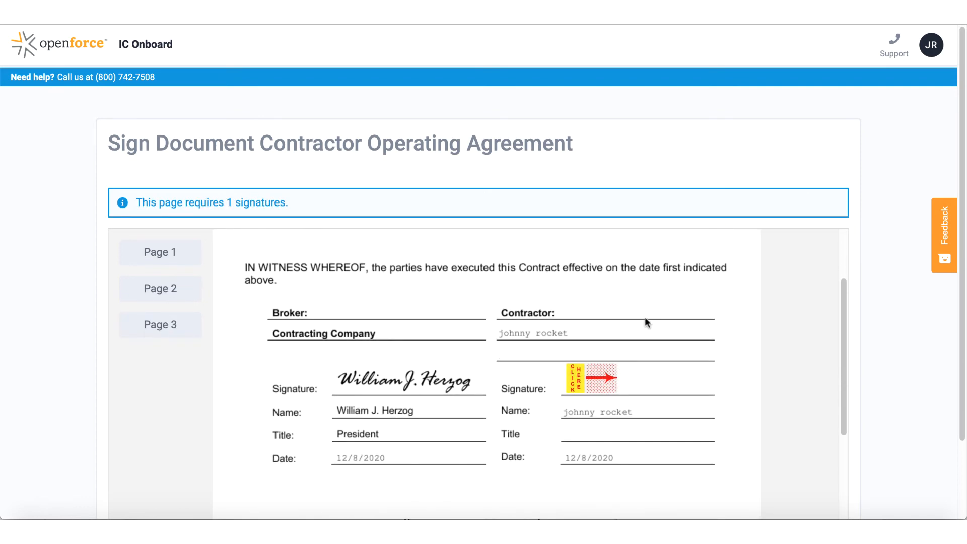
pyautogui.click(597, 382)
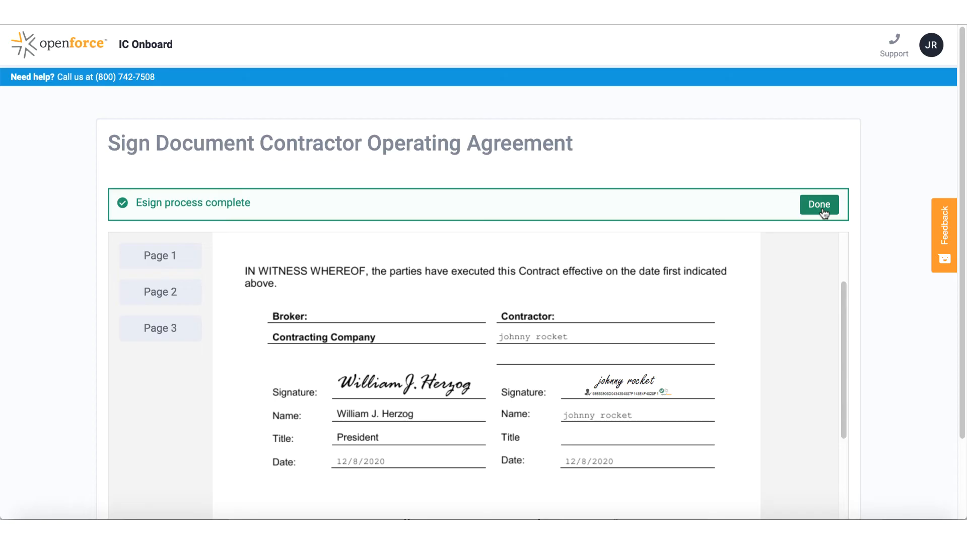
pyautogui.click(823, 210)
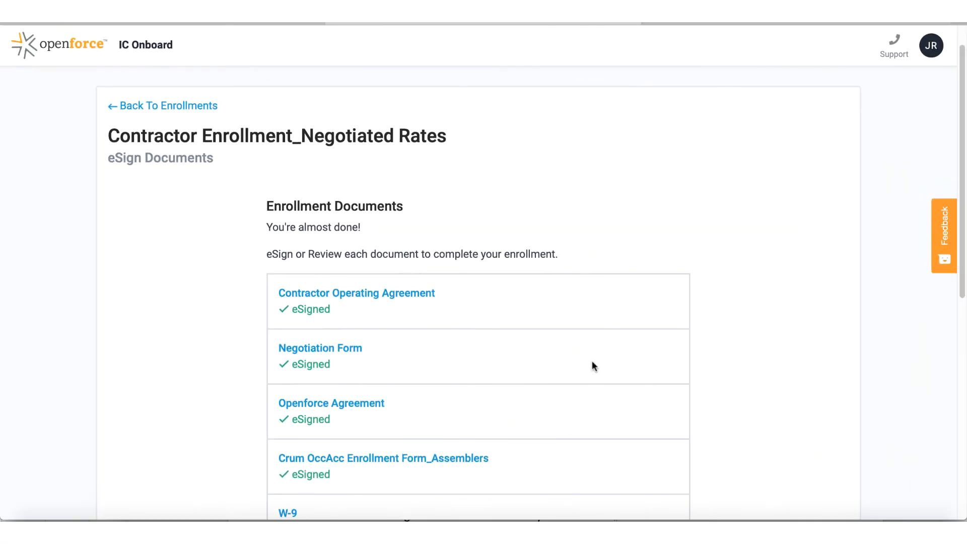
# Scroll the Enrollment Documents list to review the eSigned agreements and pending Upload rows
pyautogui.scroll(-2, 592, 361)
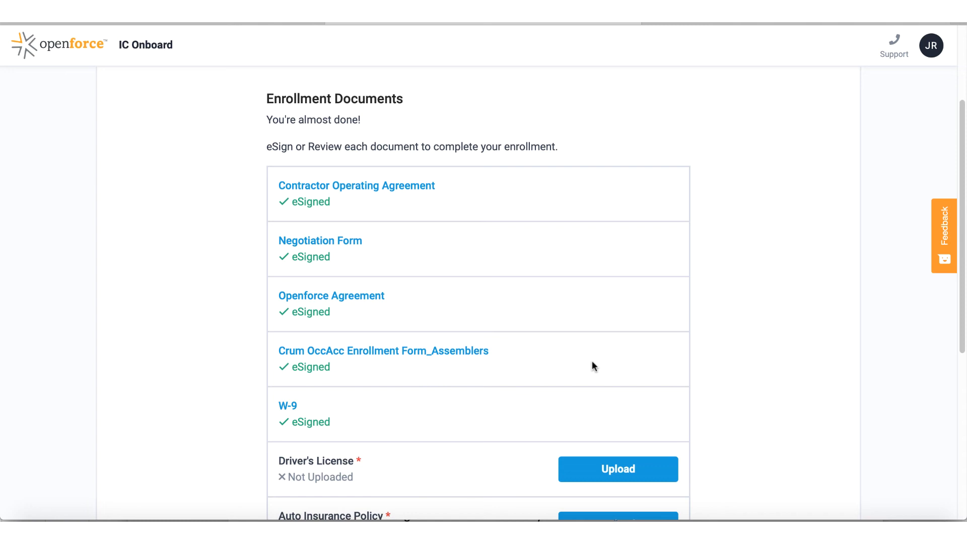
pyautogui.scroll(-3, 593, 363)
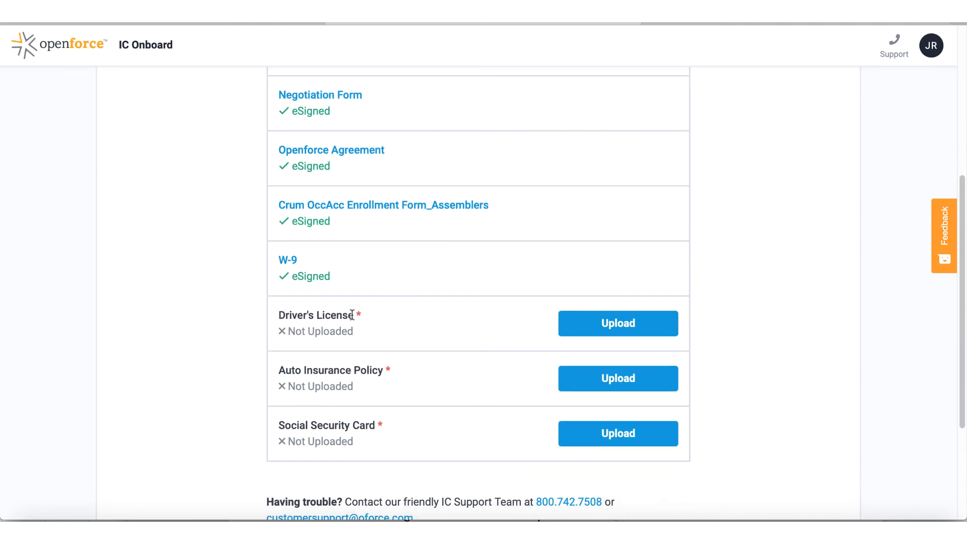
# Attach DL.png as the Driver's License with expiration date 02/15/2025 and accept it
pyautogui.click(627, 324)
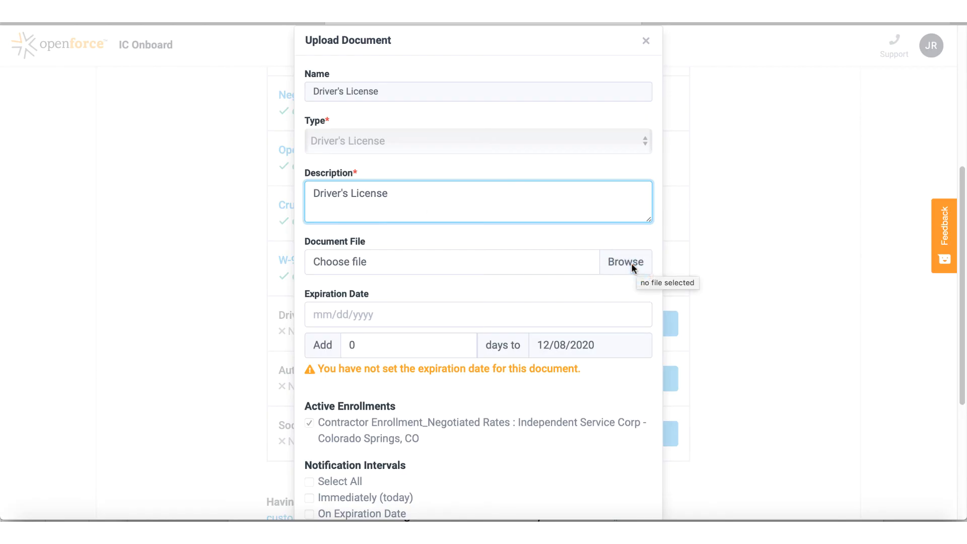
pyautogui.click(616, 264)
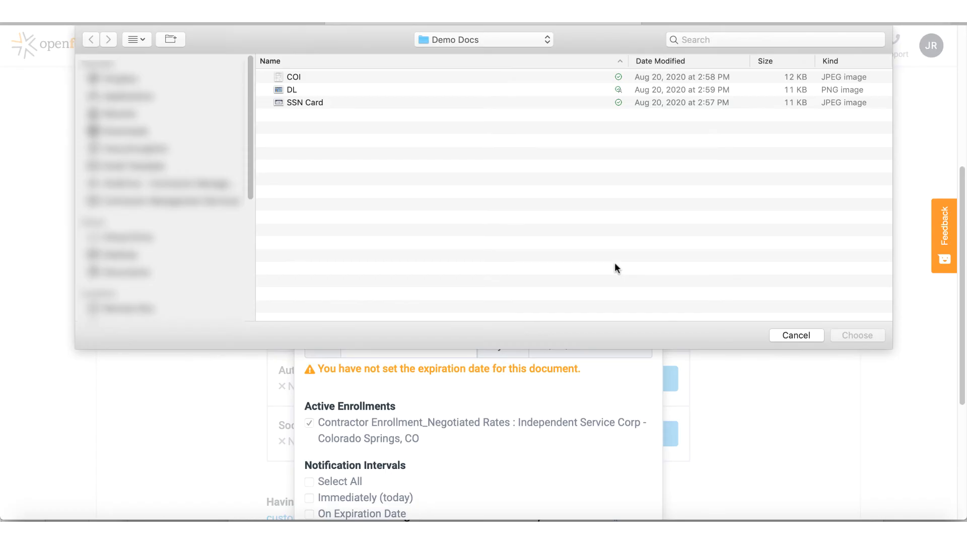
pyautogui.click(291, 89)
pyautogui.click(858, 336)
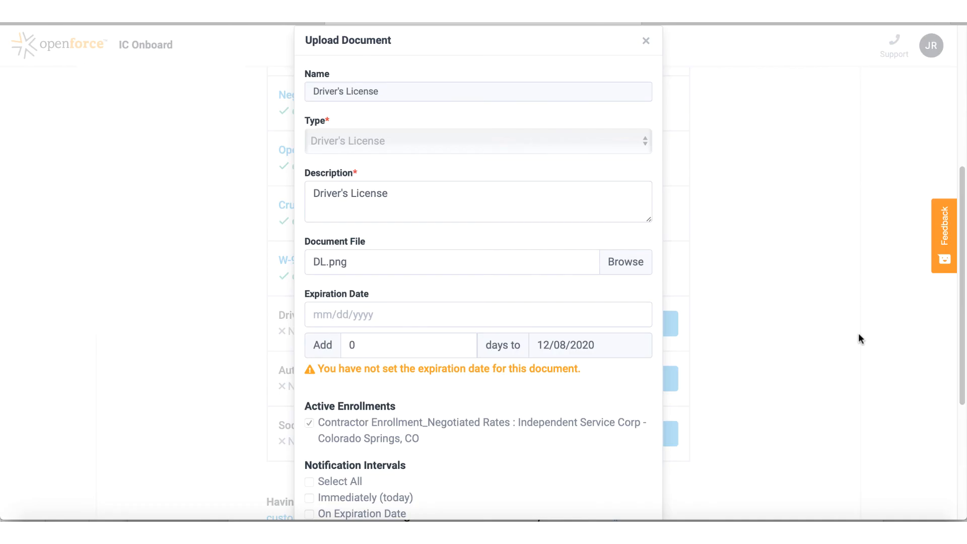
pyautogui.click(508, 315)
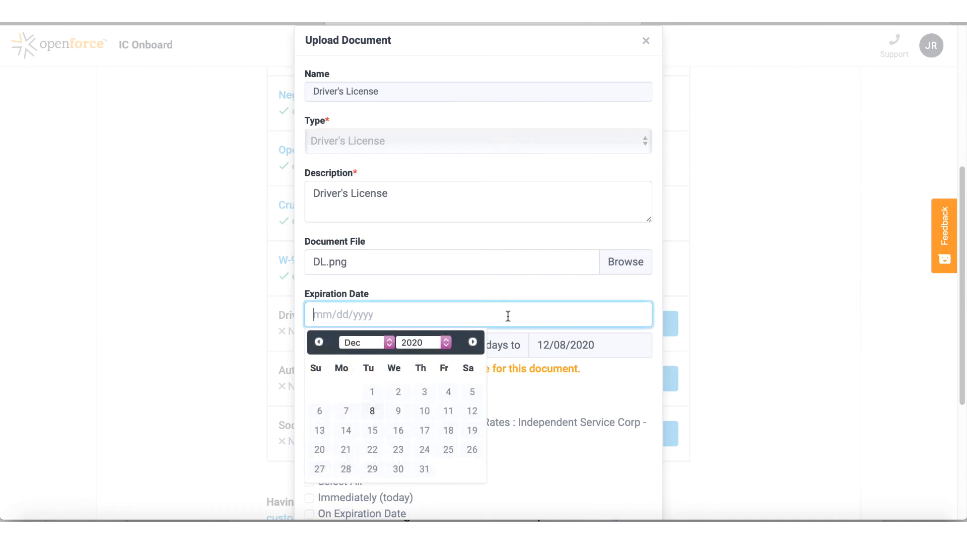
pyautogui.write('02/15/2025')
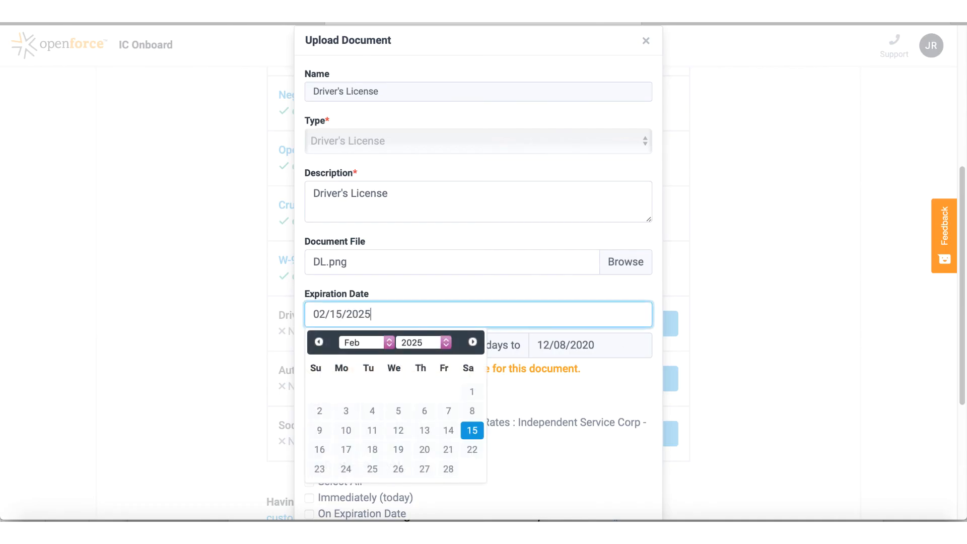
pyautogui.click(527, 433)
pyautogui.scroll(-5, 527, 433)
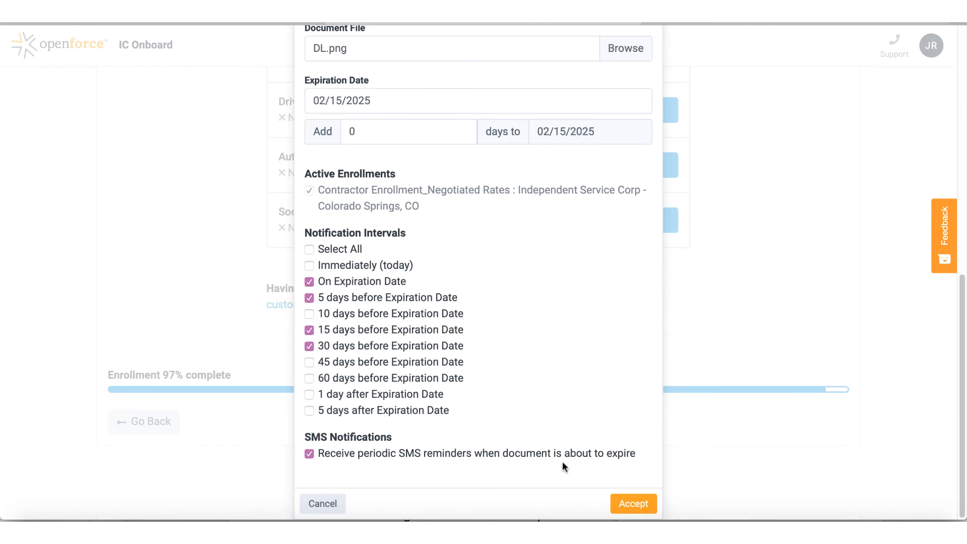
pyautogui.click(631, 506)
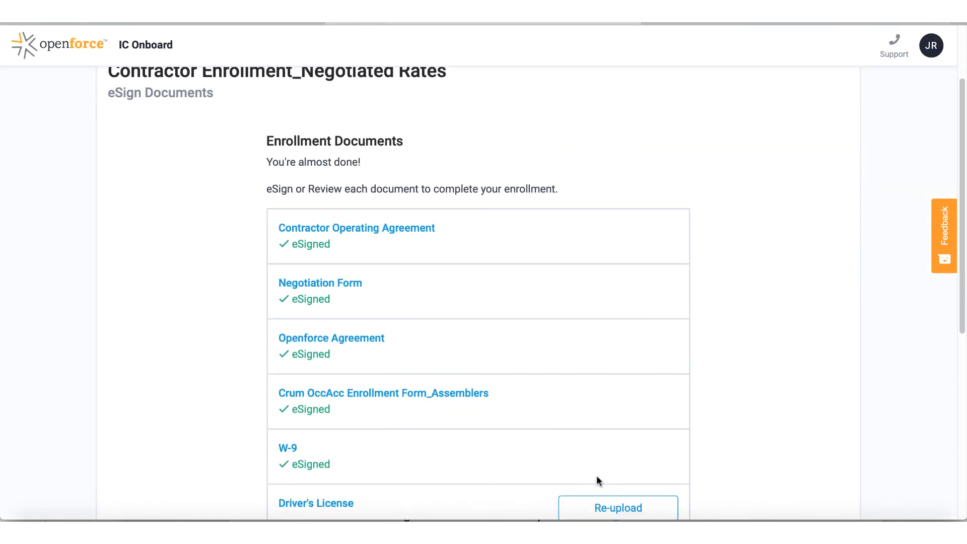
# Scroll through the pages covering the Auto Insurance Policy and Social Security Card uploads
pyautogui.scroll(-3, 596, 476)
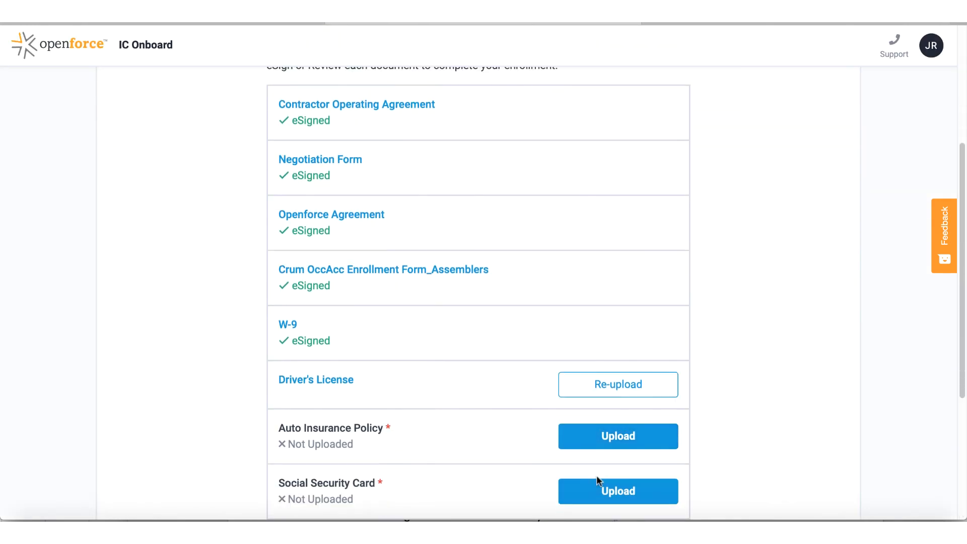
pyautogui.scroll(-1, 597, 475)
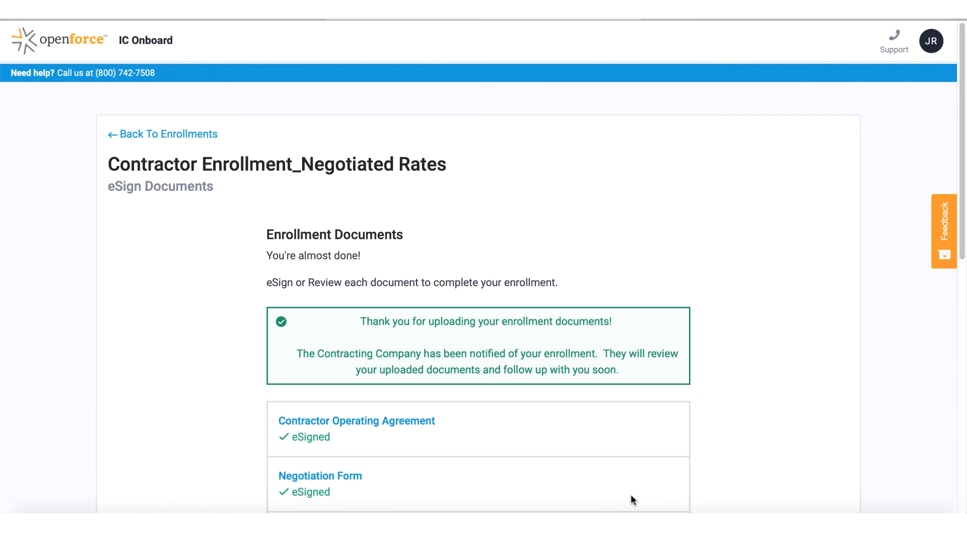
pyautogui.scroll(-4, 631, 496)
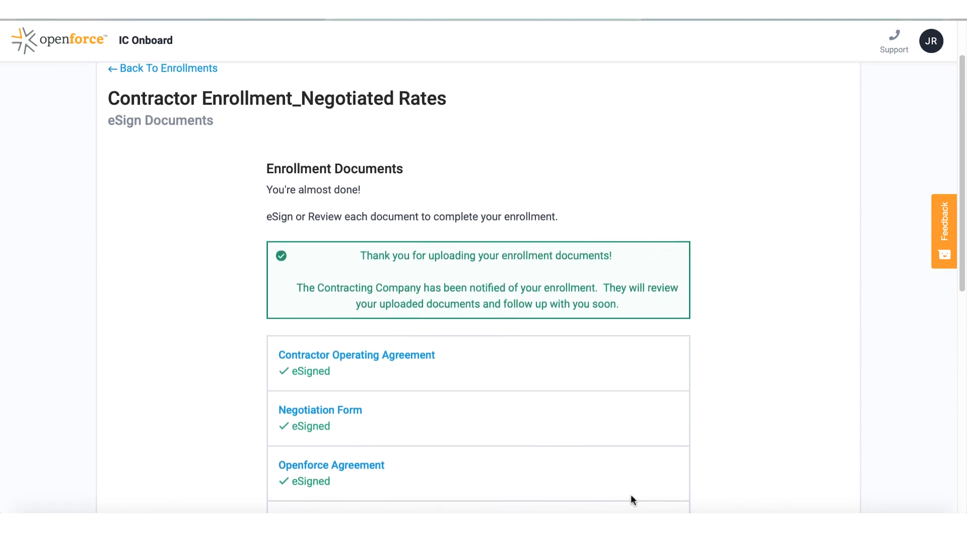
pyautogui.scroll(-1, 632, 495)
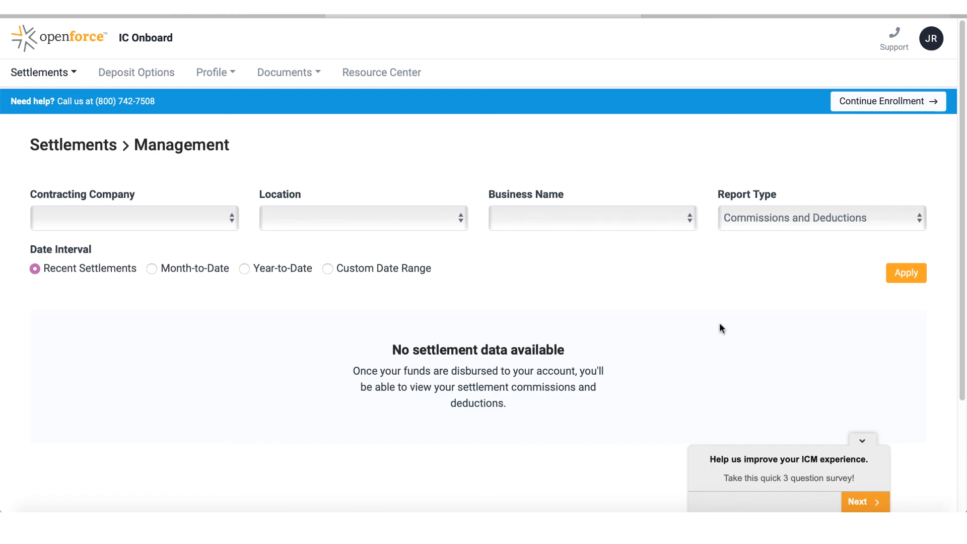
# Use Continue Enrollment in the blue help bar to reopen the eSign Documents page
pyautogui.click(883, 104)
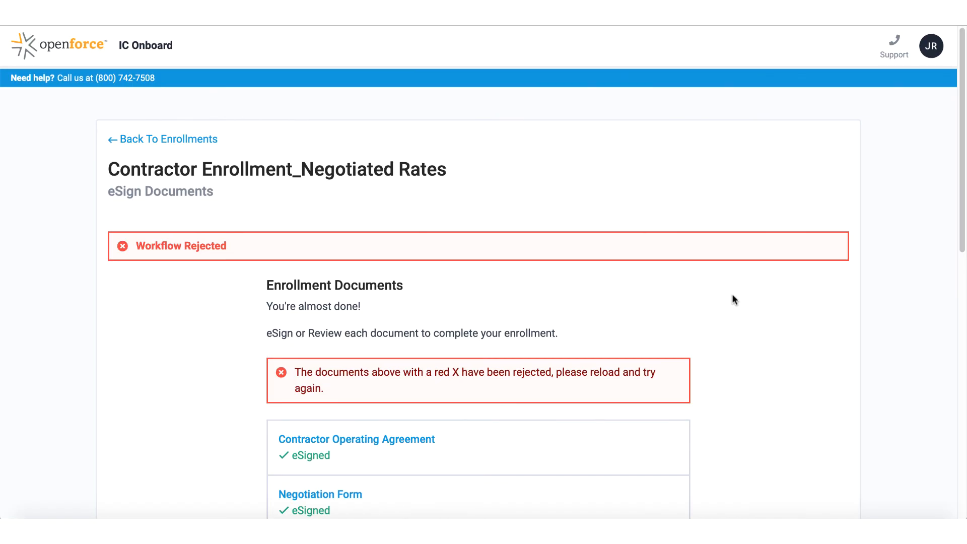
pyautogui.scroll(-10, 733, 299)
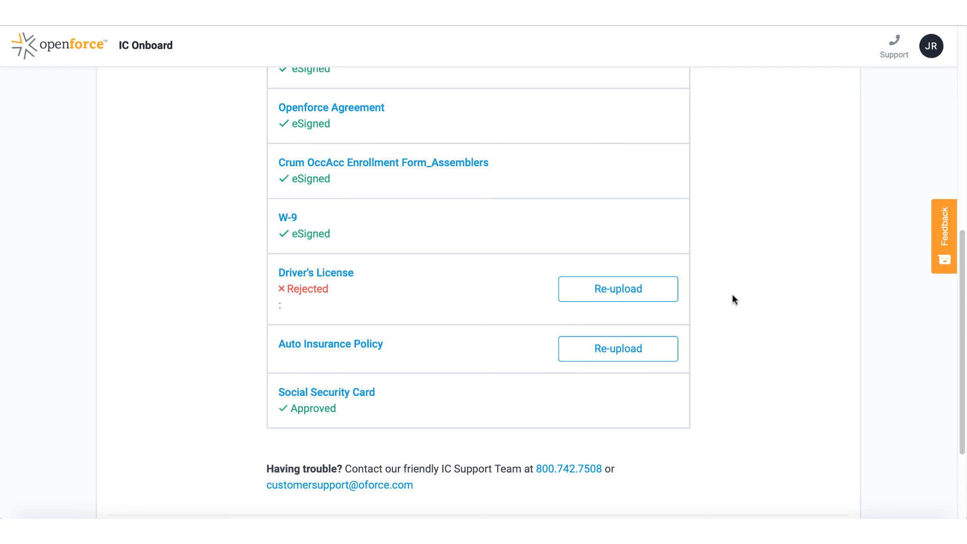
pyautogui.scroll(-1, 734, 300)
pyautogui.scroll(2, 734, 299)
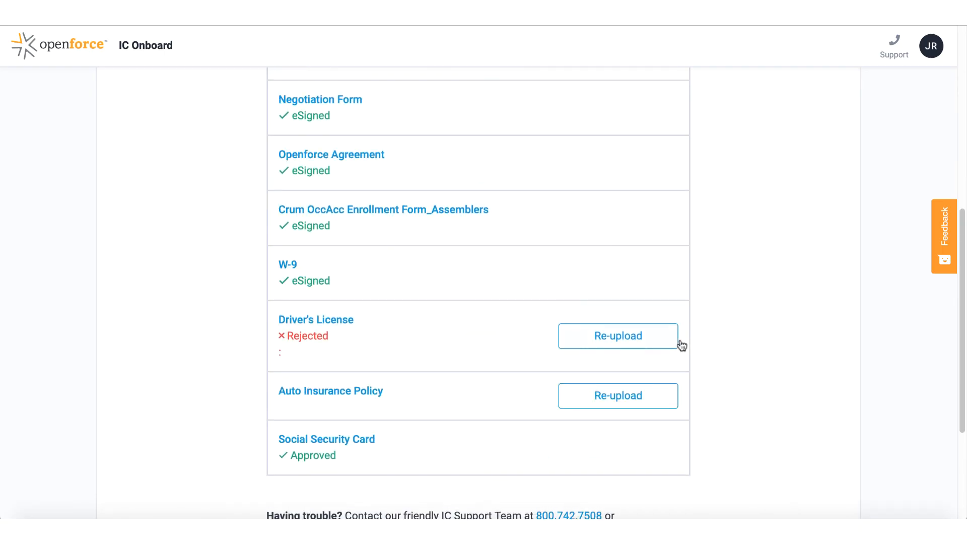